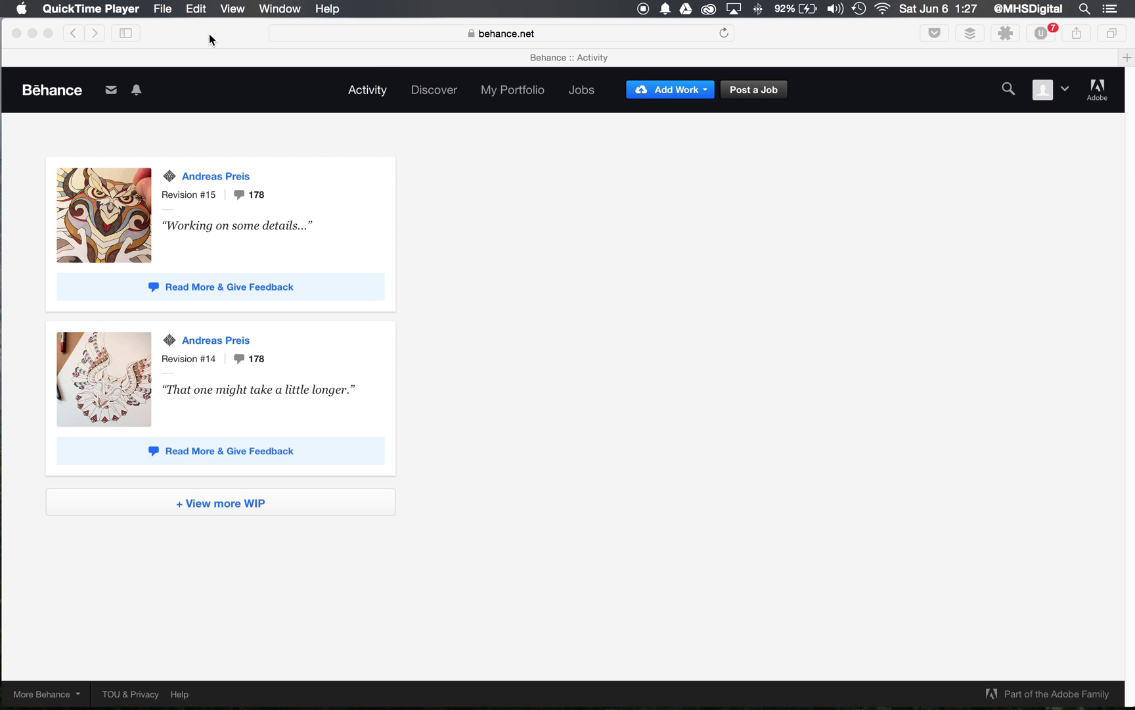
- Bring up Behance, check the verification email, then return to the Behance activity feed
{"action": "left_click", "coordinate": [210, 36]}
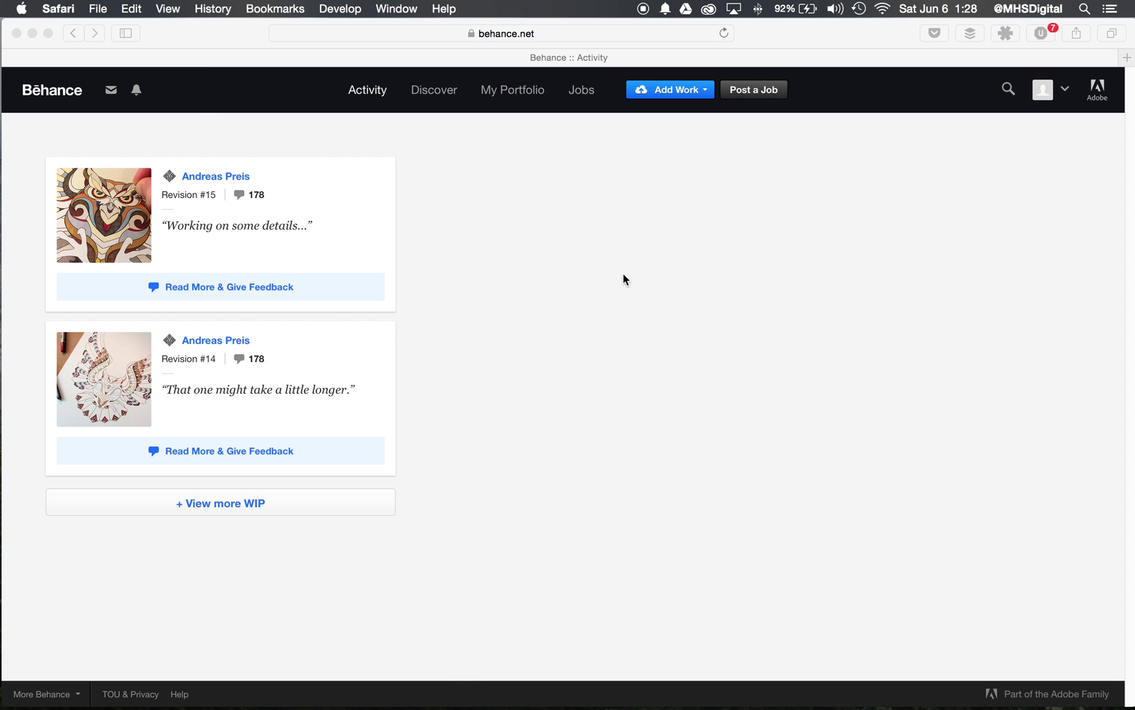
{"action": "key", "text": "ctrl+Right"}
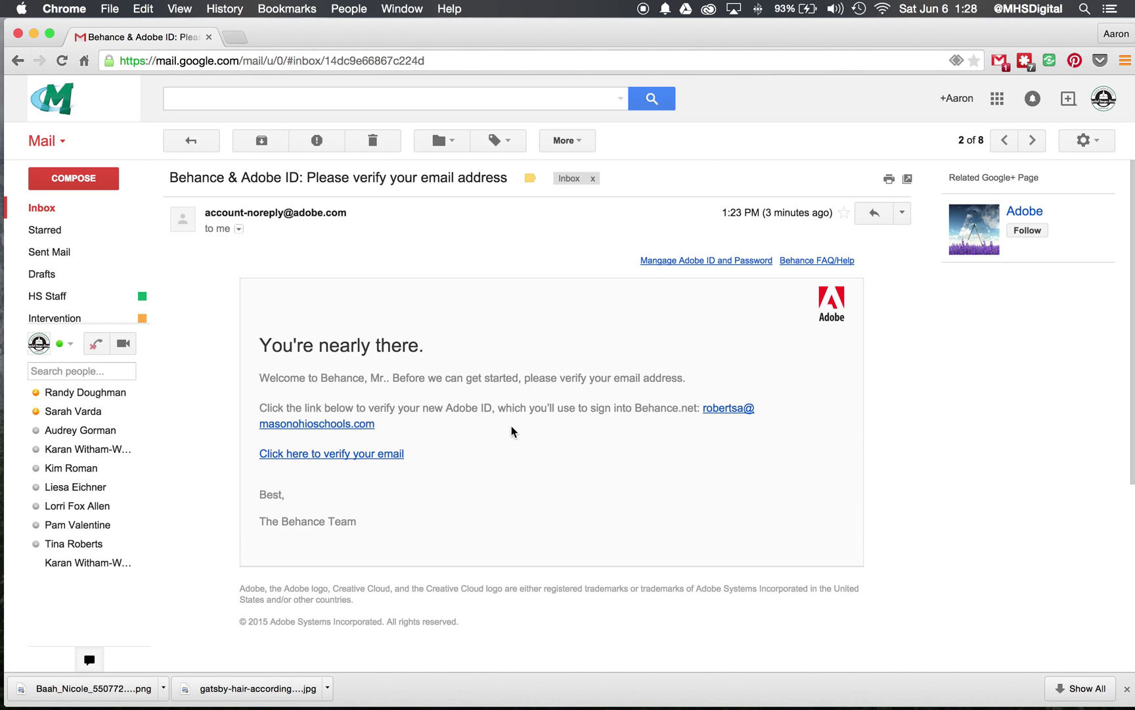
{"action": "key", "text": "ctrl+Left"}
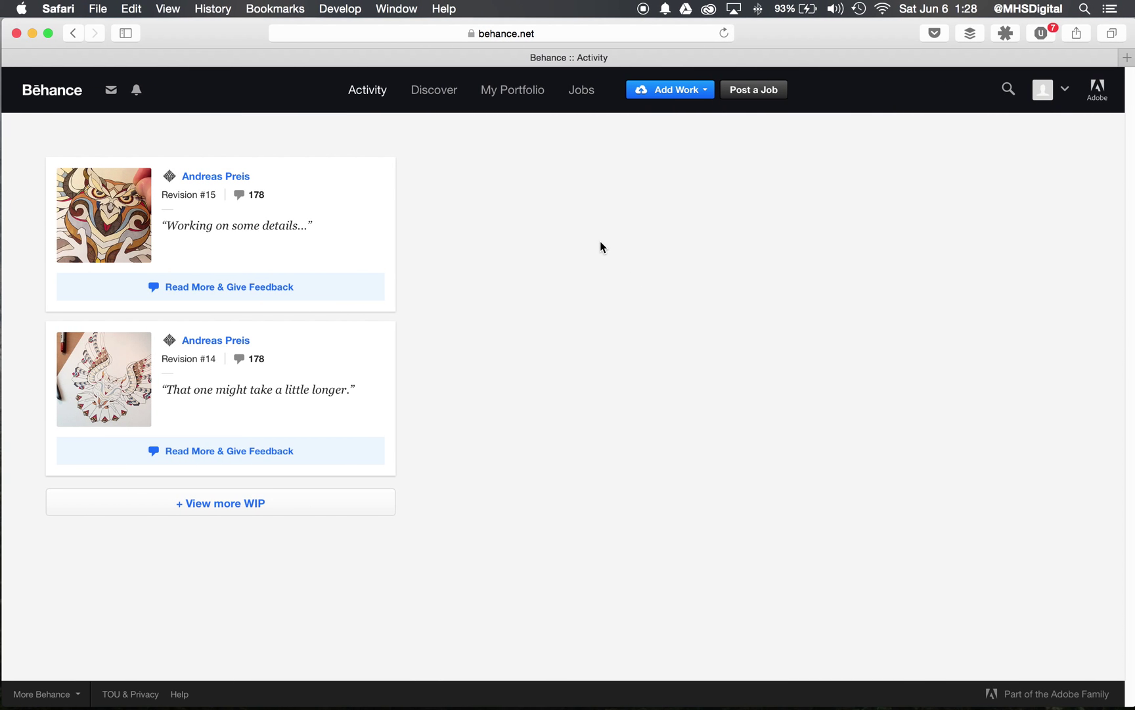
- Start a new project from Add Work > Add Project, dismissing the upload prompt and intro tour
{"action": "left_click", "coordinate": [664, 95]}
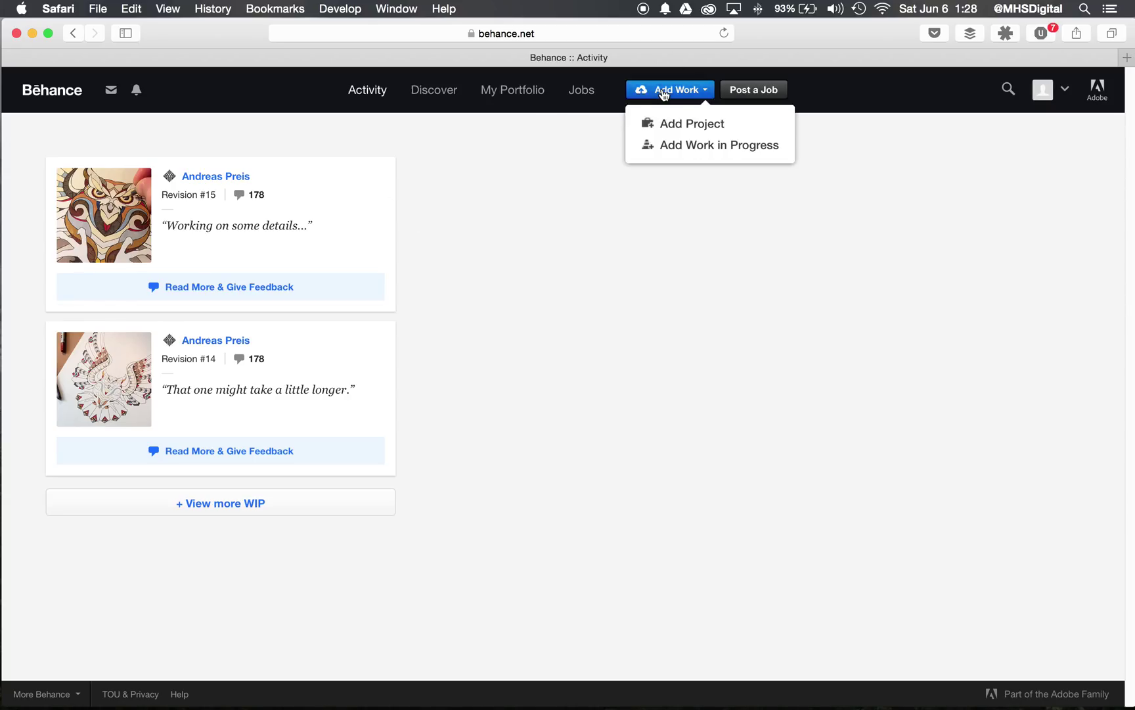
{"action": "left_click", "coordinate": [686, 127]}
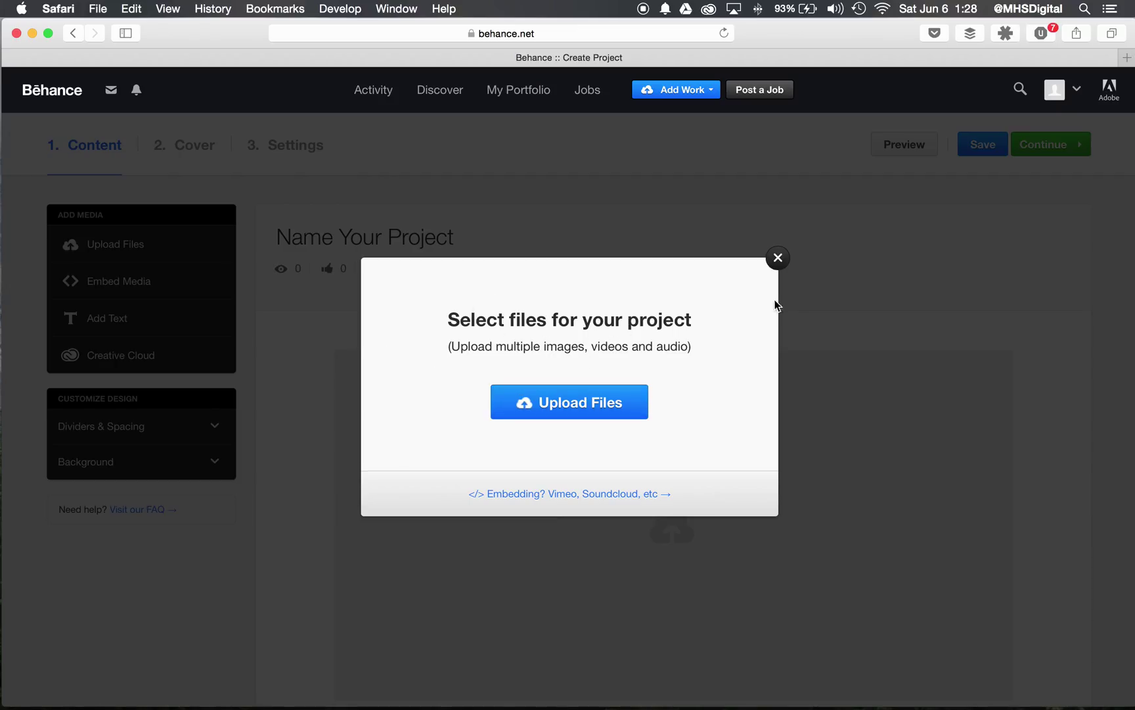
{"action": "left_click", "coordinate": [776, 260]}
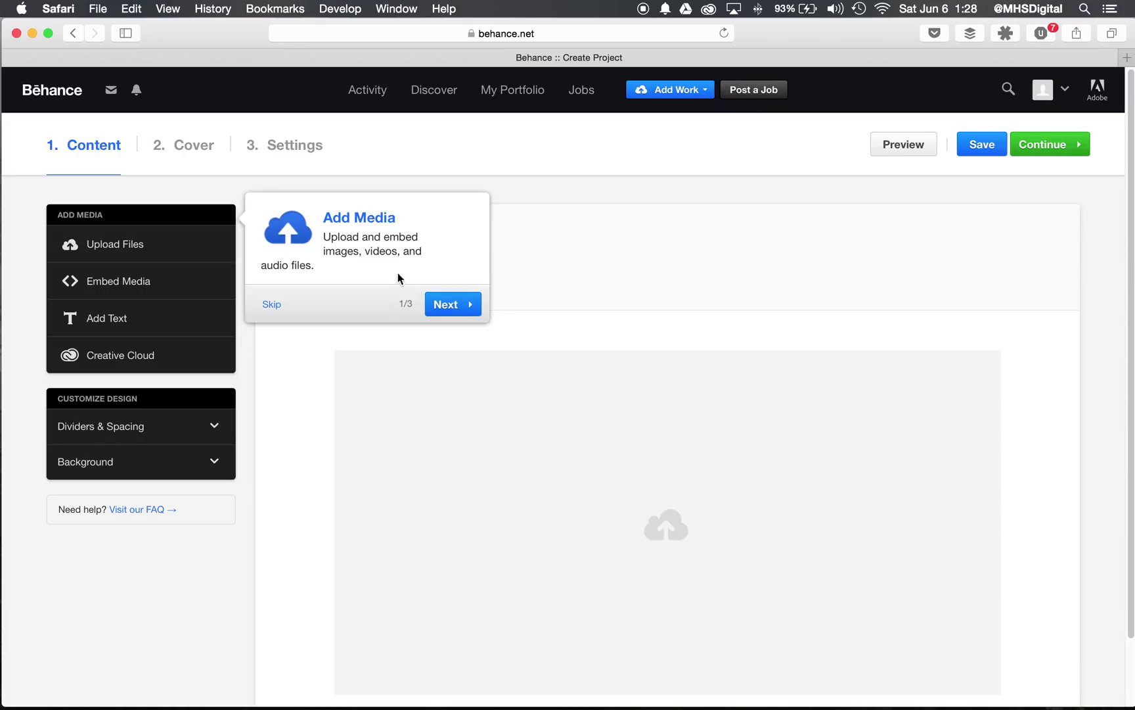
{"action": "left_click", "coordinate": [446, 306]}
{"action": "left_click", "coordinate": [452, 491]}
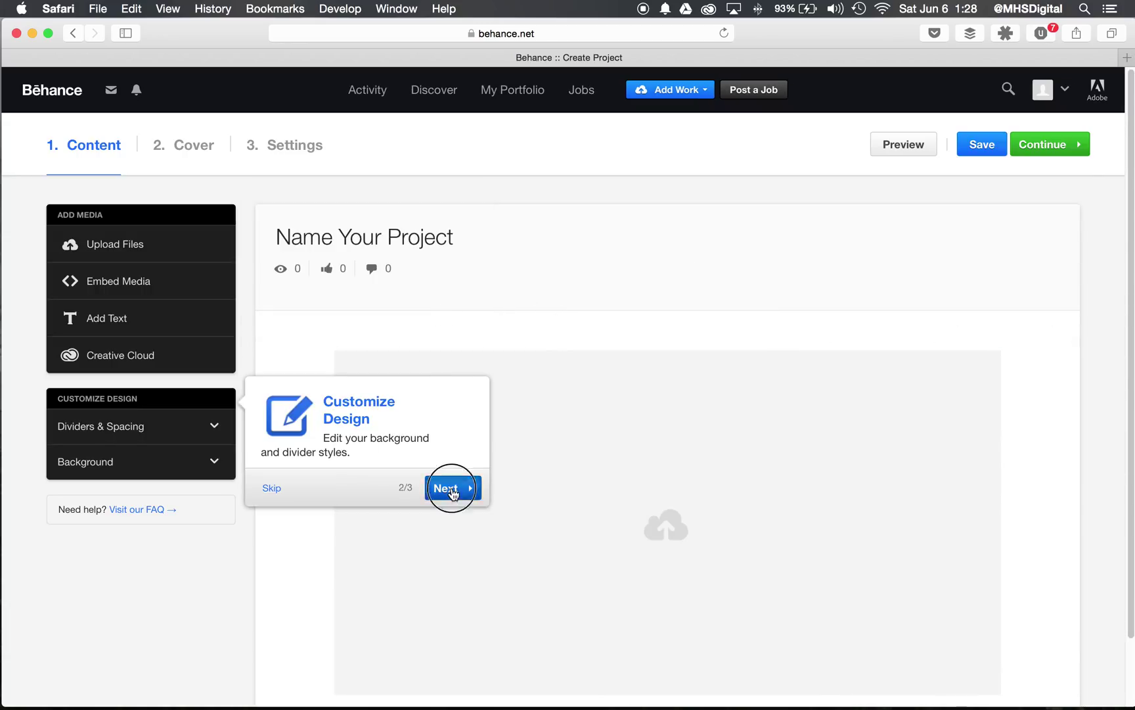
{"action": "left_click", "coordinate": [1060, 281]}
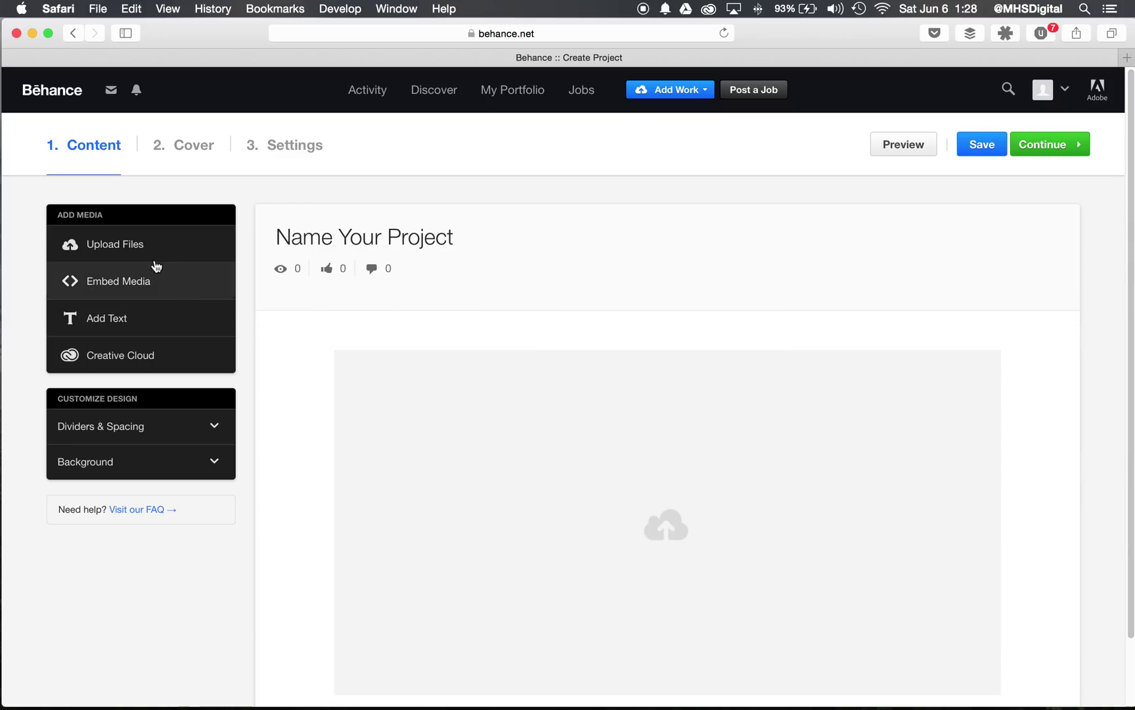
- Upload all three images from the Behance Upload Examples folder into the project content
{"action": "left_click", "coordinate": [130, 250]}
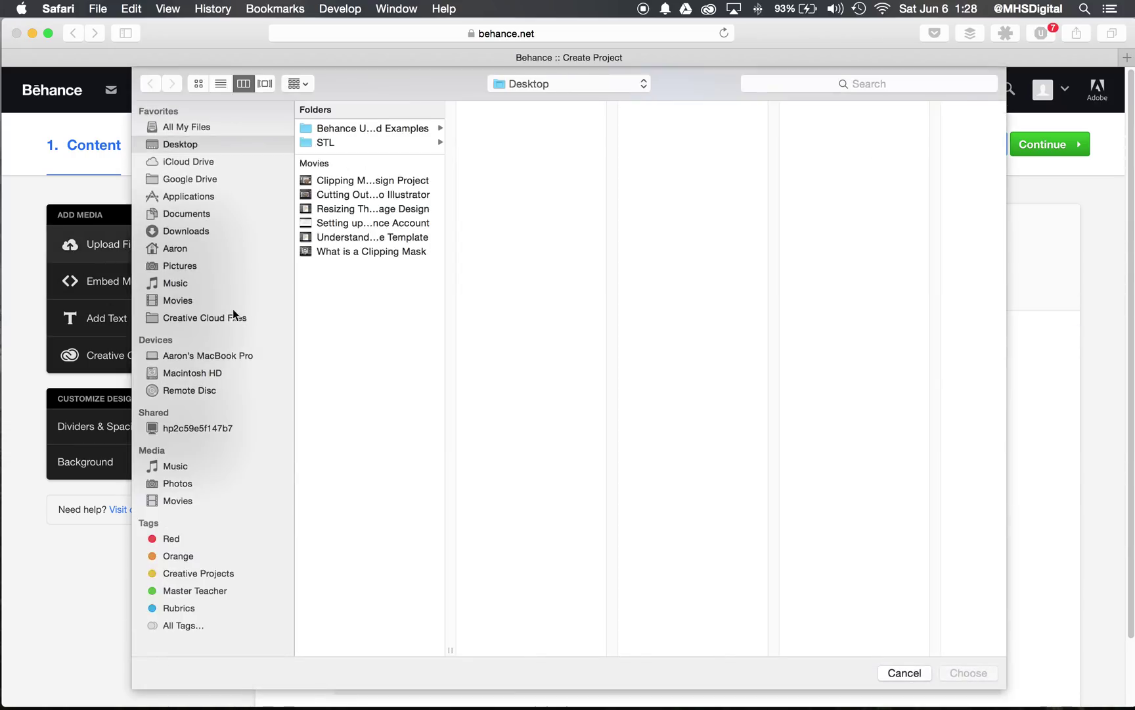
{"action": "left_click", "coordinate": [339, 128]}
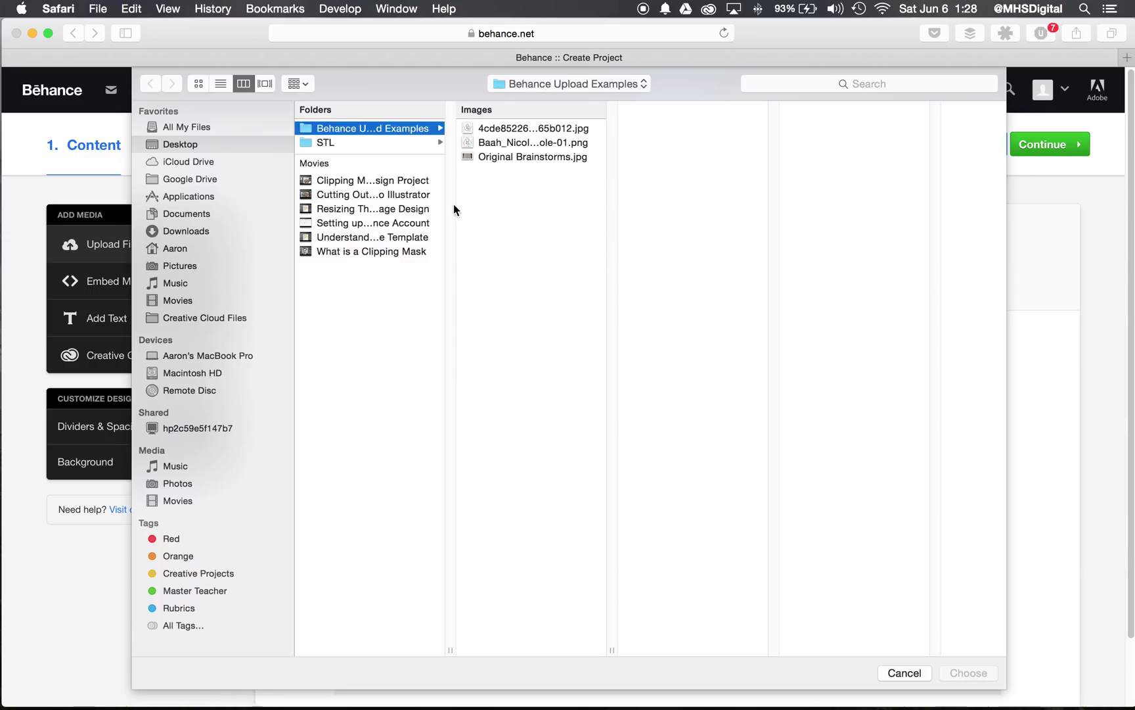
{"action": "left_click_drag", "start_coordinate": [572, 195], "coordinate": [524, 130]}
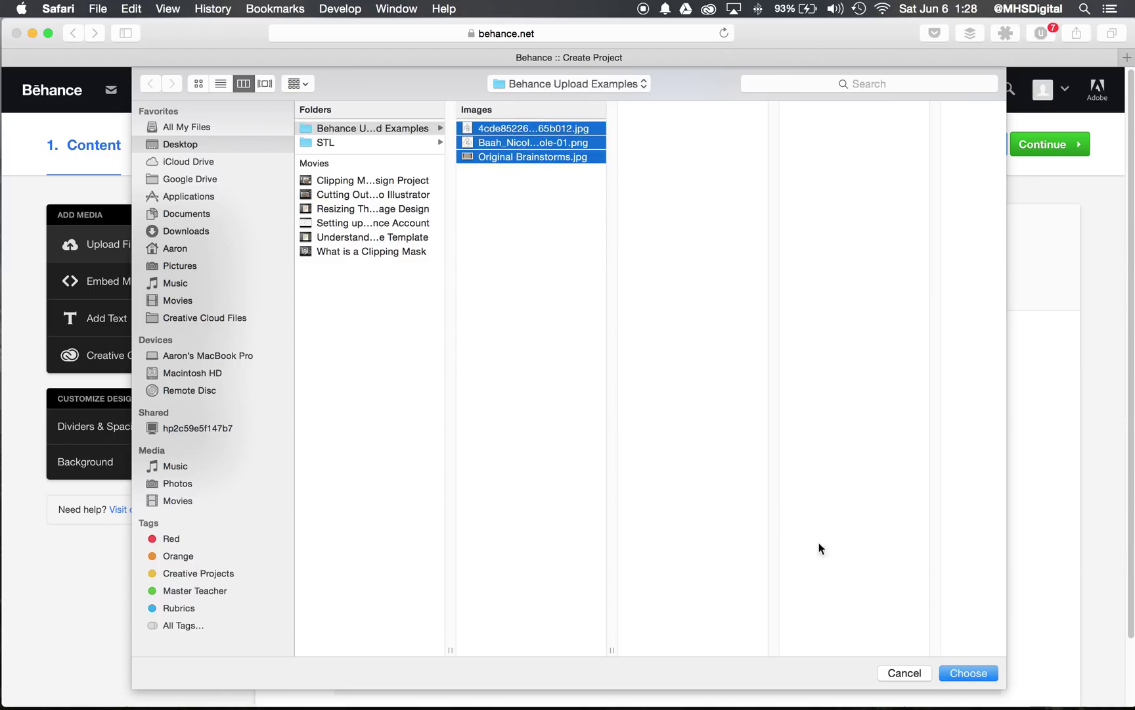
{"action": "left_click", "coordinate": [968, 673]}
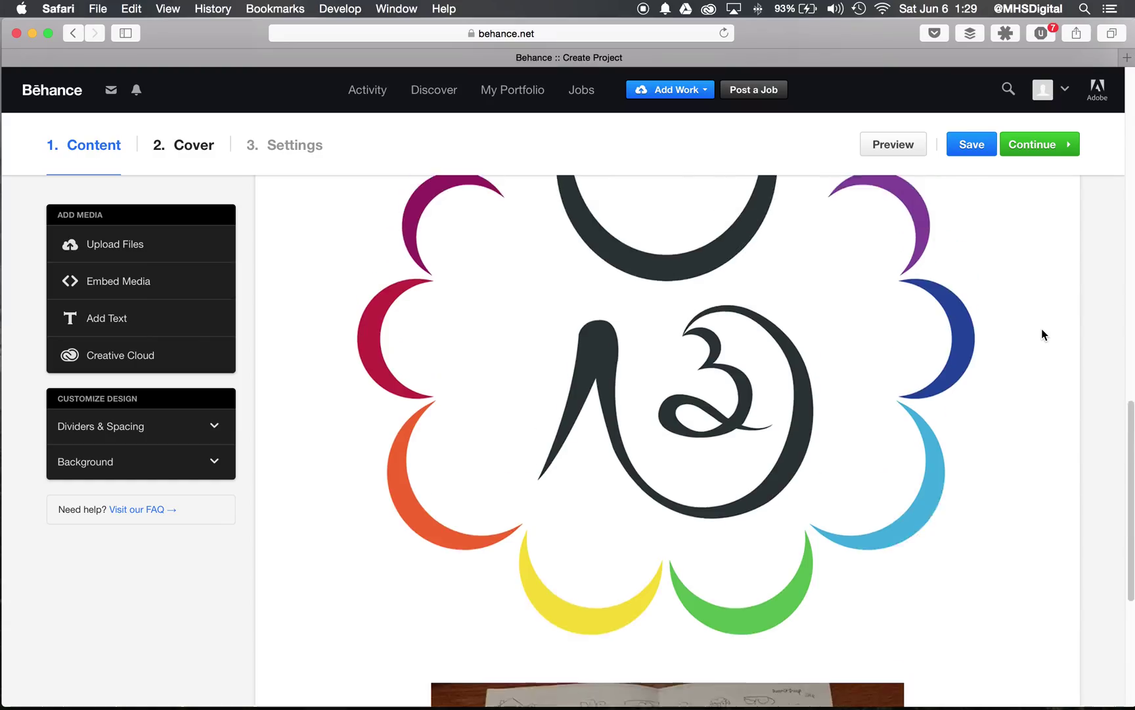
{"action": "scroll", "coordinate": [1042, 335], "scroll_direction": "up", "scroll_amount": 6}
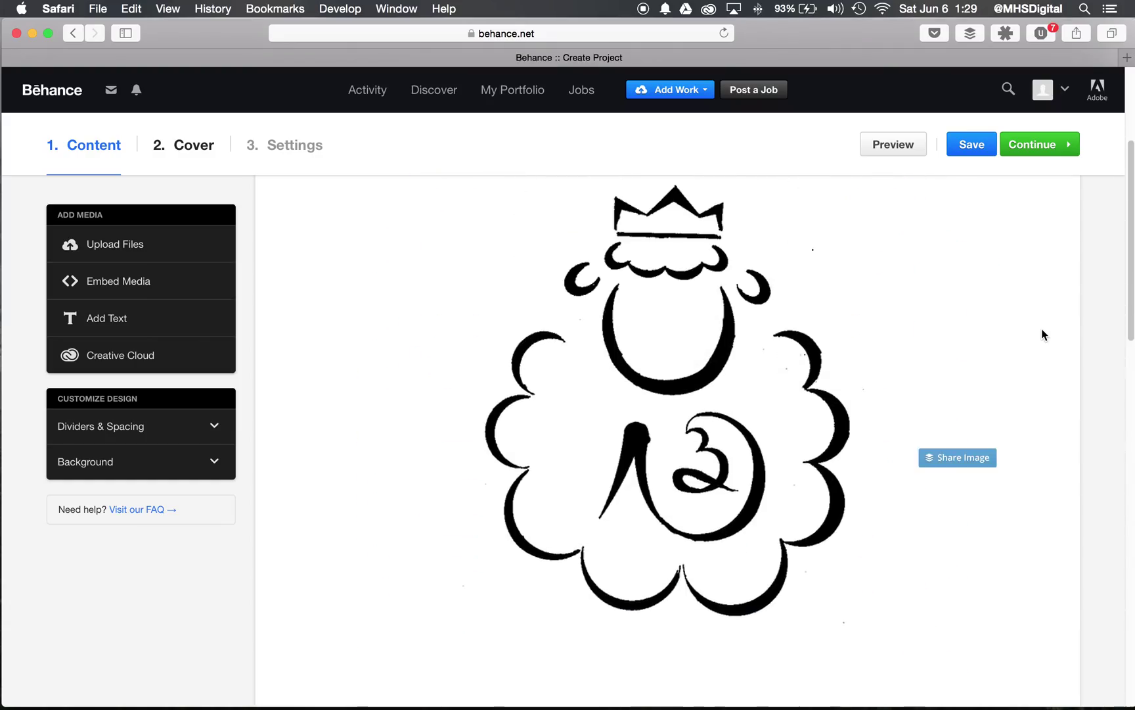
{"action": "scroll", "coordinate": [1042, 335], "scroll_direction": "down", "scroll_amount": 1}
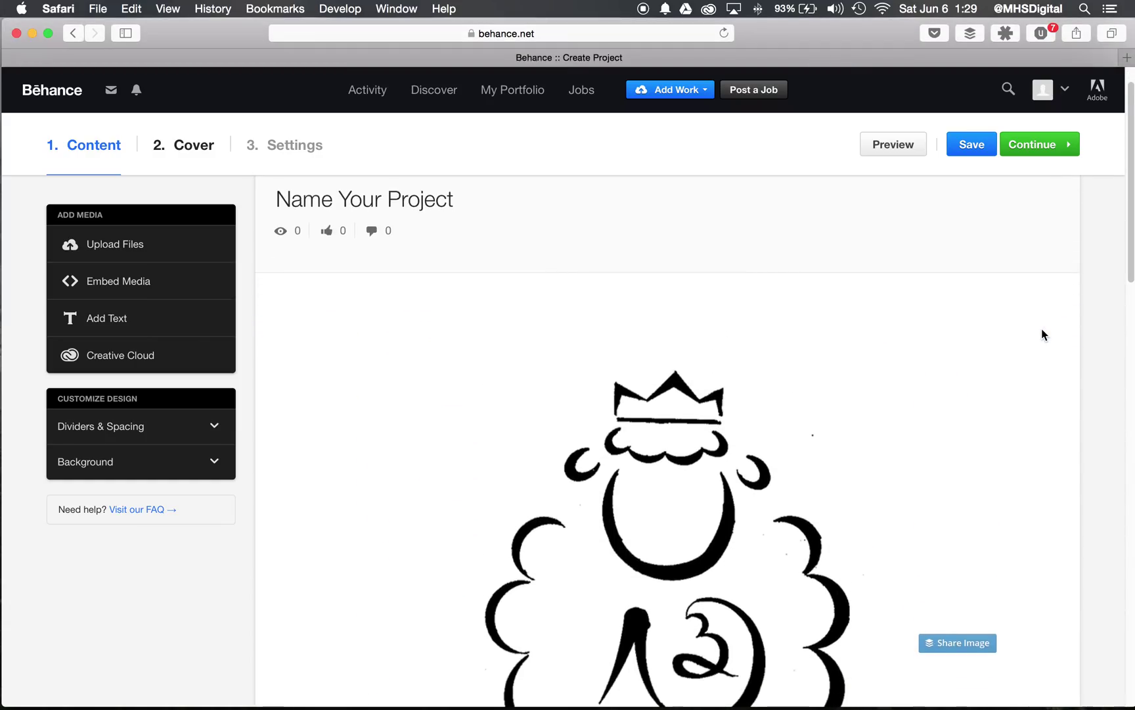
{"action": "scroll", "coordinate": [1042, 334], "scroll_direction": "up", "scroll_amount": 1}
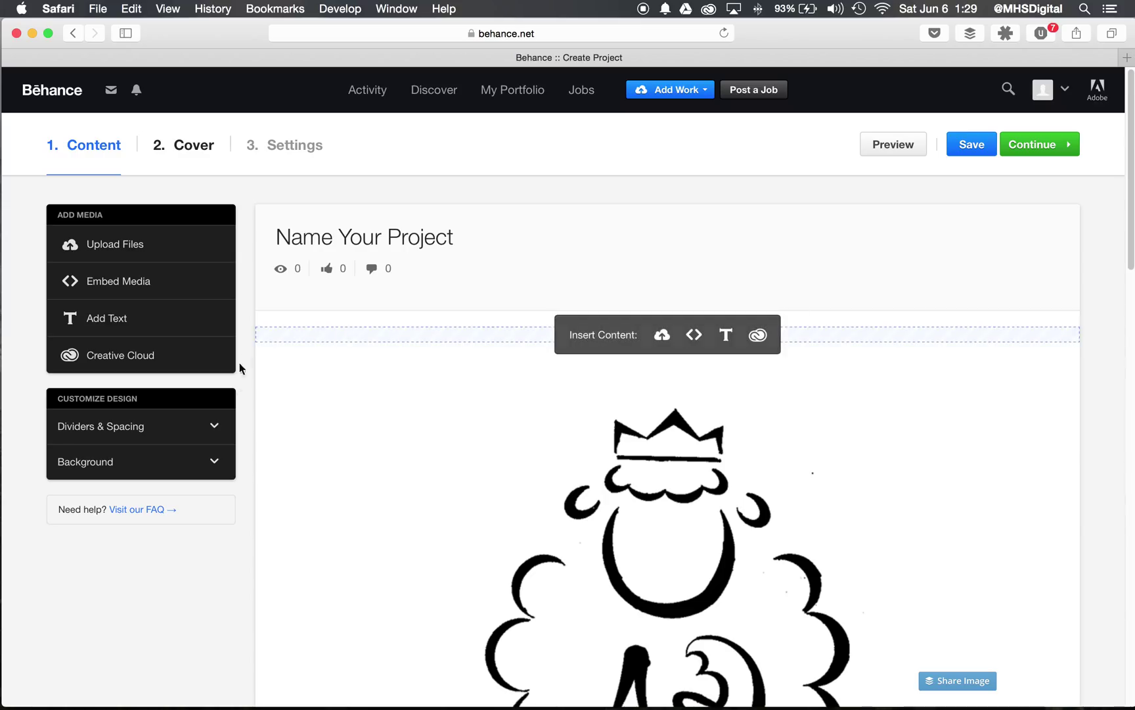
{"action": "scroll", "coordinate": [265, 375], "scroll_direction": "down", "scroll_amount": 20}
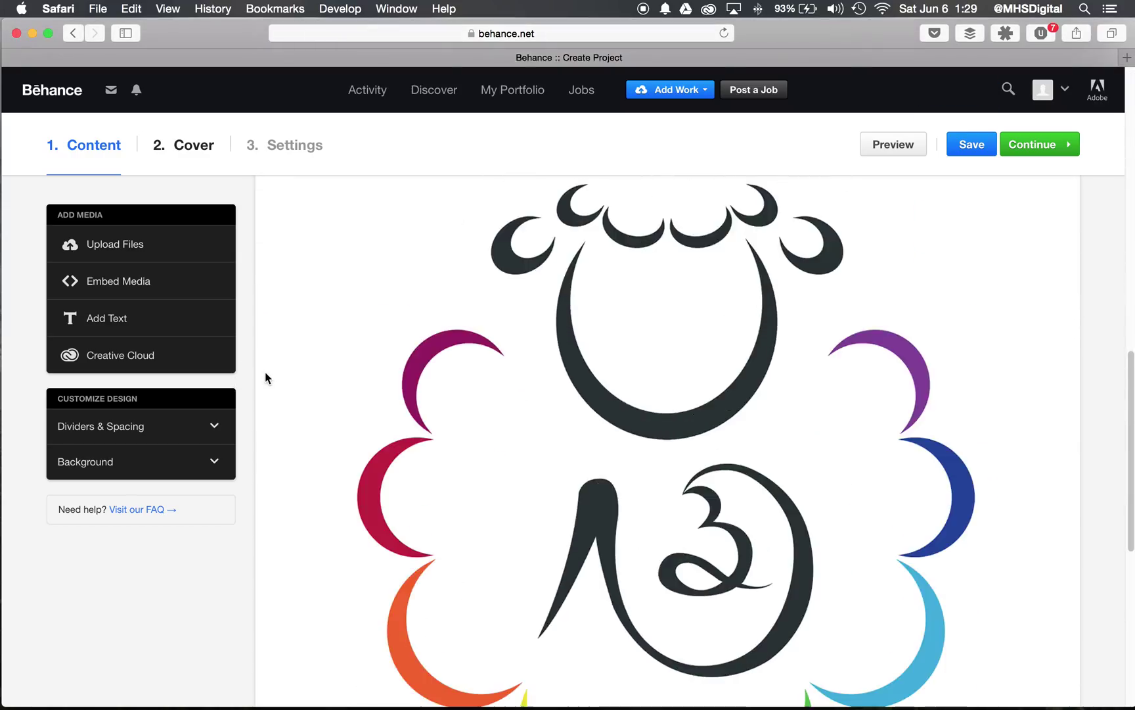
{"action": "scroll", "coordinate": [477, 351], "scroll_direction": "up", "scroll_amount": 10}
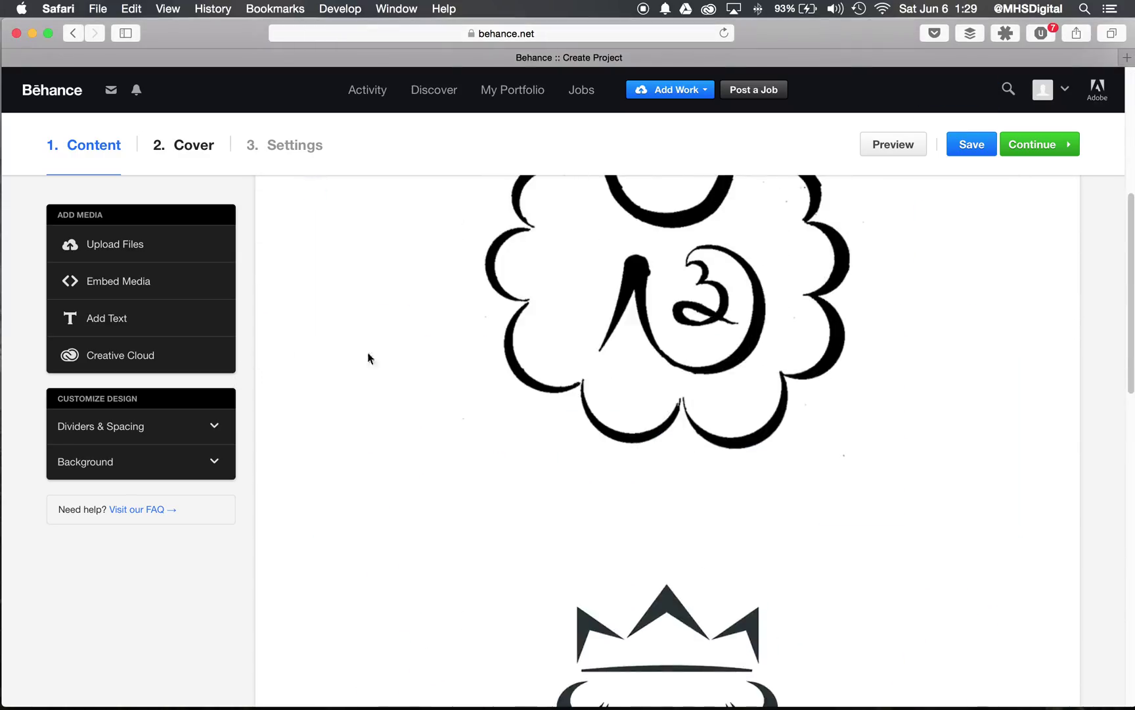
- Reorder the images so the coloured logo sits above the black ink sketch, and save the order
{"action": "left_click", "coordinate": [314, 201]}
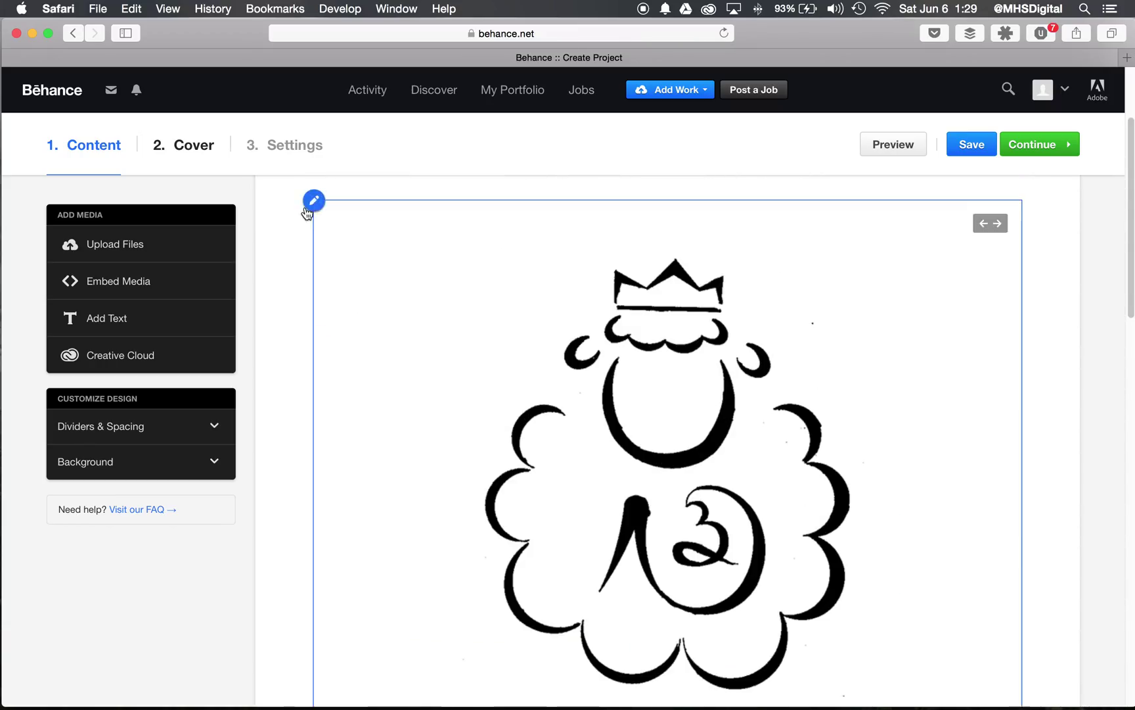
{"action": "mouse_move", "coordinate": [313, 203]}
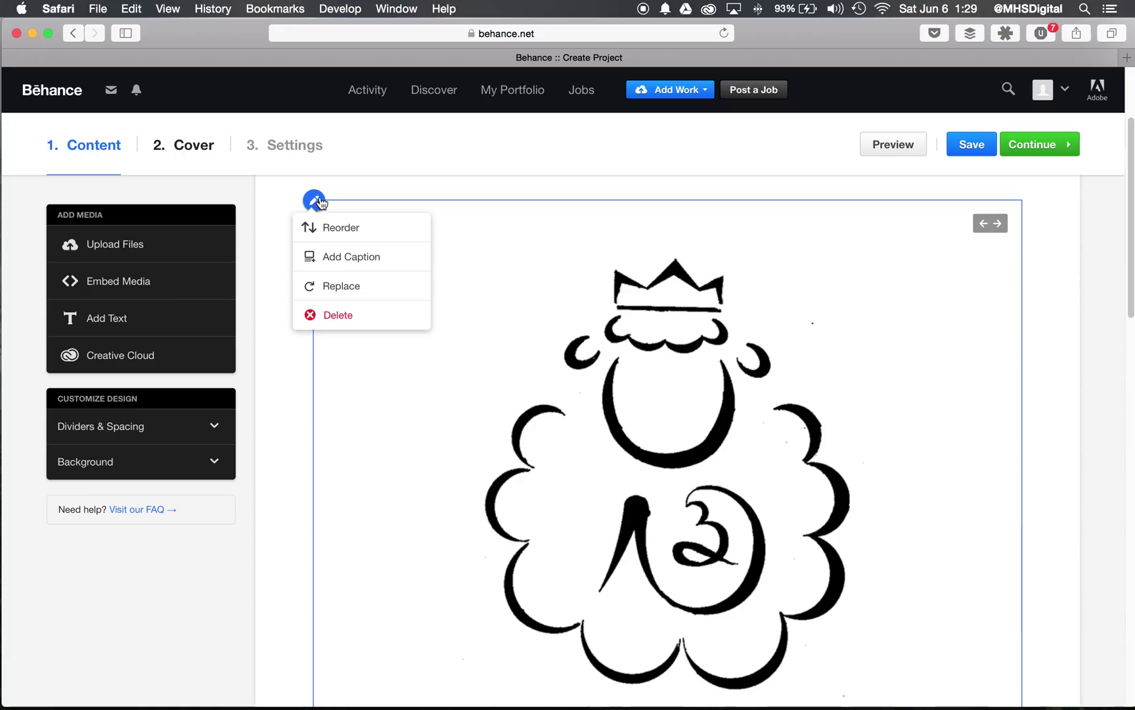
{"action": "left_click", "coordinate": [340, 232]}
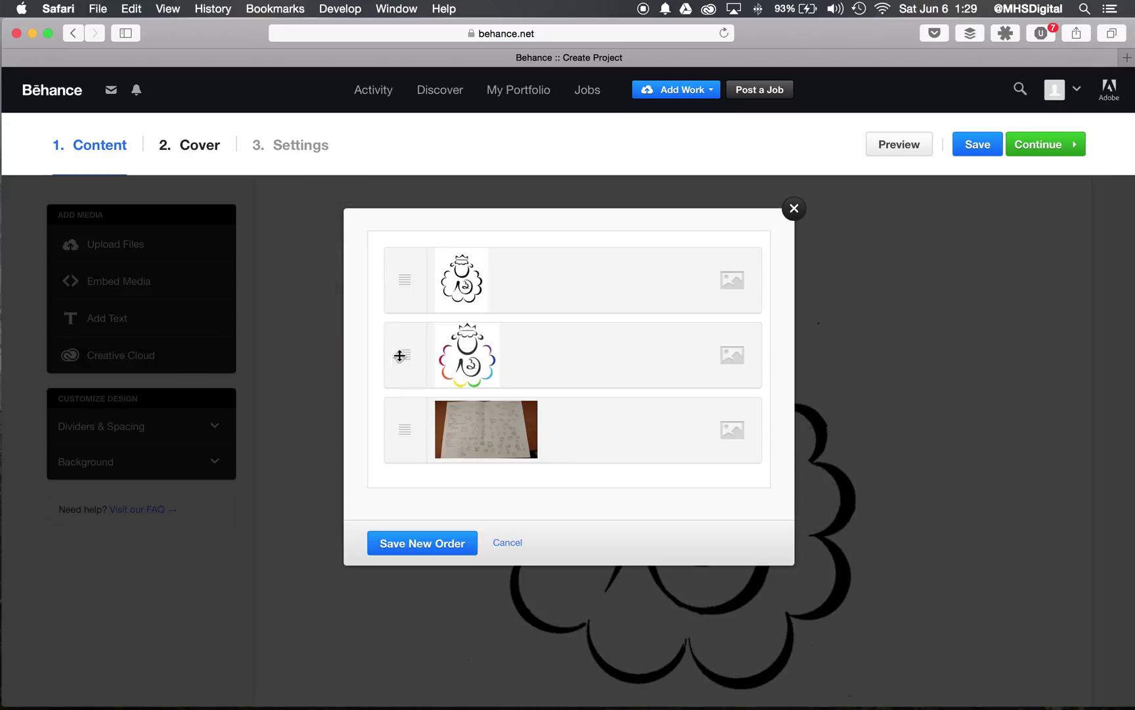
{"action": "left_click_drag", "start_coordinate": [401, 355], "coordinate": [393, 276]}
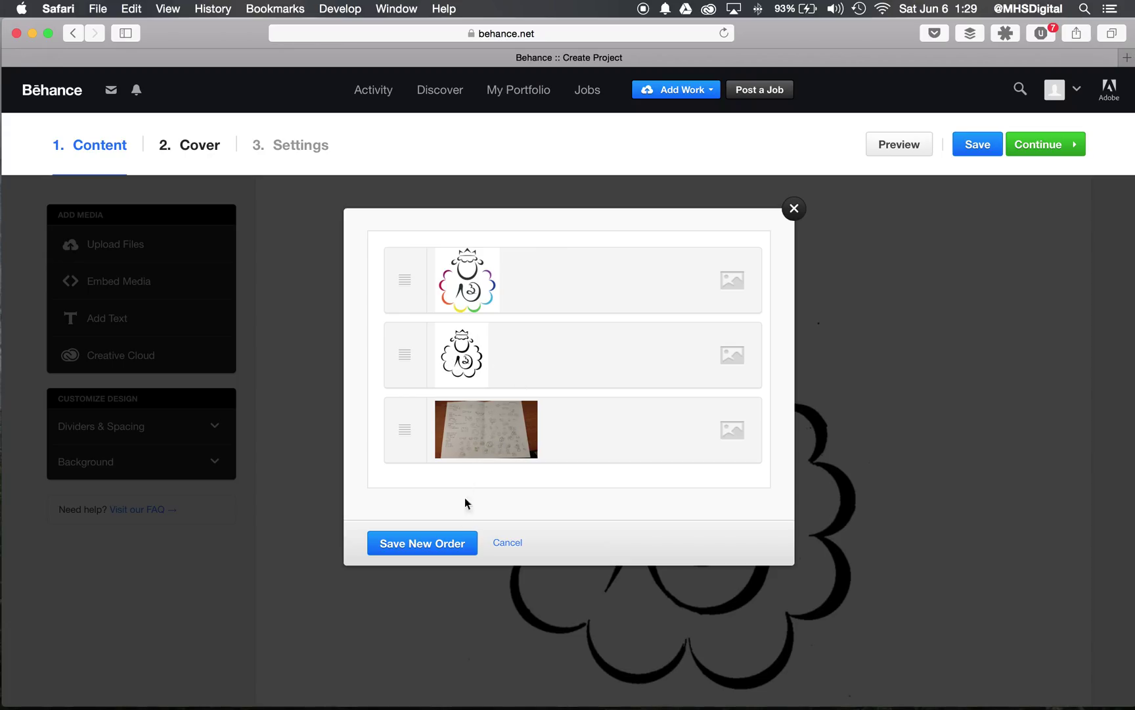
{"action": "left_click", "coordinate": [444, 550]}
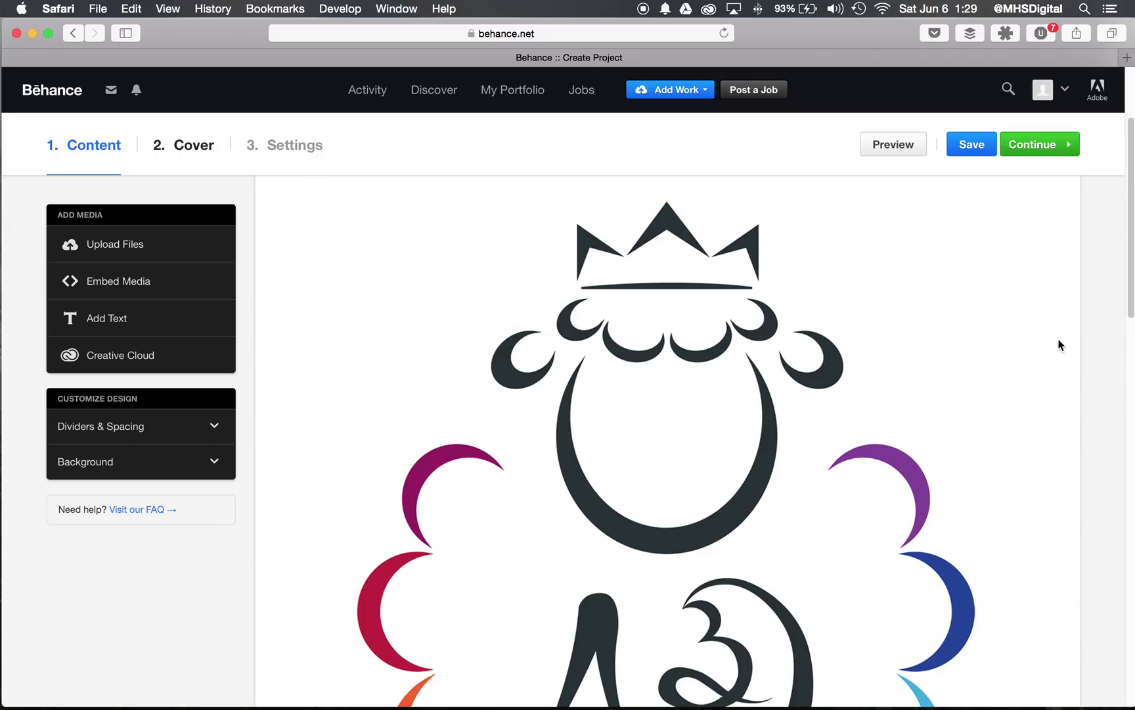
- Scroll through the project content to review the new image order
{"action": "scroll", "coordinate": [1055, 342], "scroll_direction": "down", "scroll_amount": 8}
{"action": "scroll", "coordinate": [1056, 349], "scroll_direction": "up", "scroll_amount": 7}
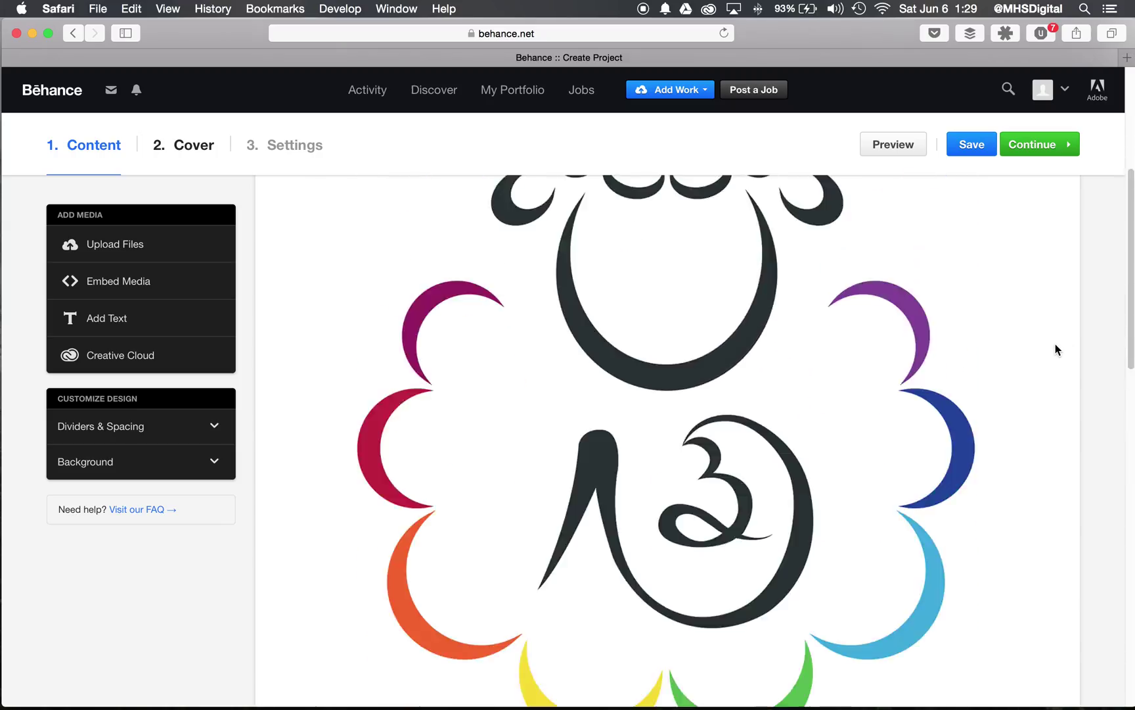
{"action": "scroll", "coordinate": [1055, 348], "scroll_direction": "down", "scroll_amount": 3}
{"action": "scroll", "coordinate": [1055, 343], "scroll_direction": "down", "scroll_amount": 8}
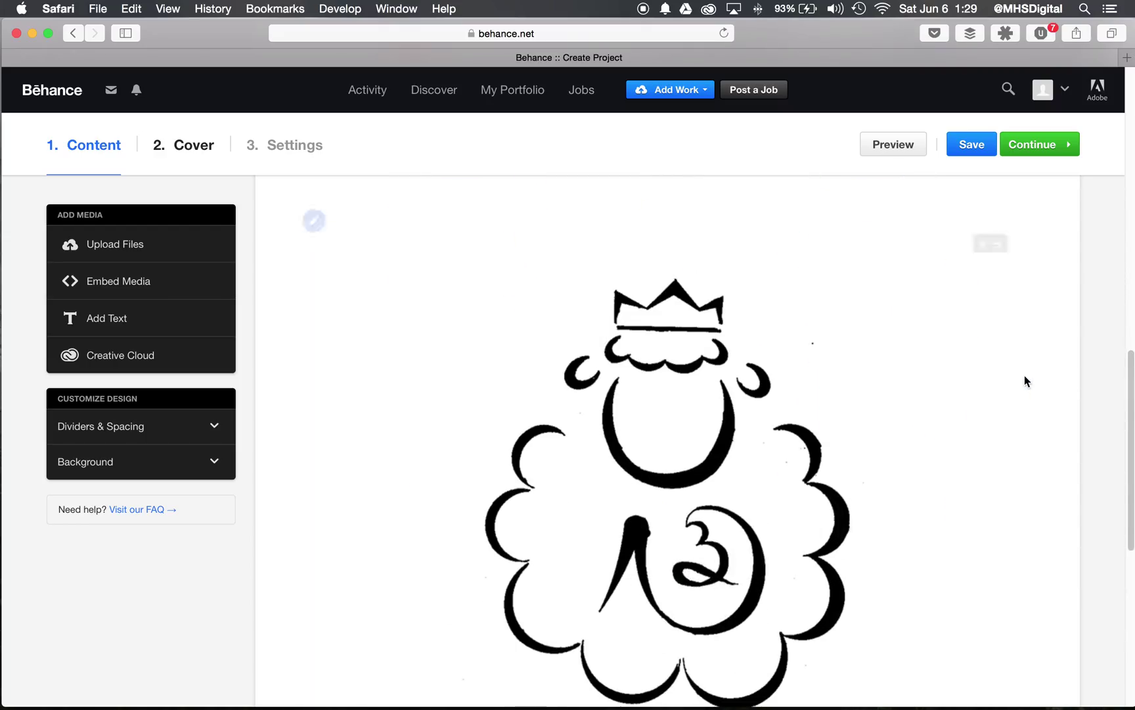
{"action": "scroll", "coordinate": [1024, 378], "scroll_direction": "down", "scroll_amount": 10}
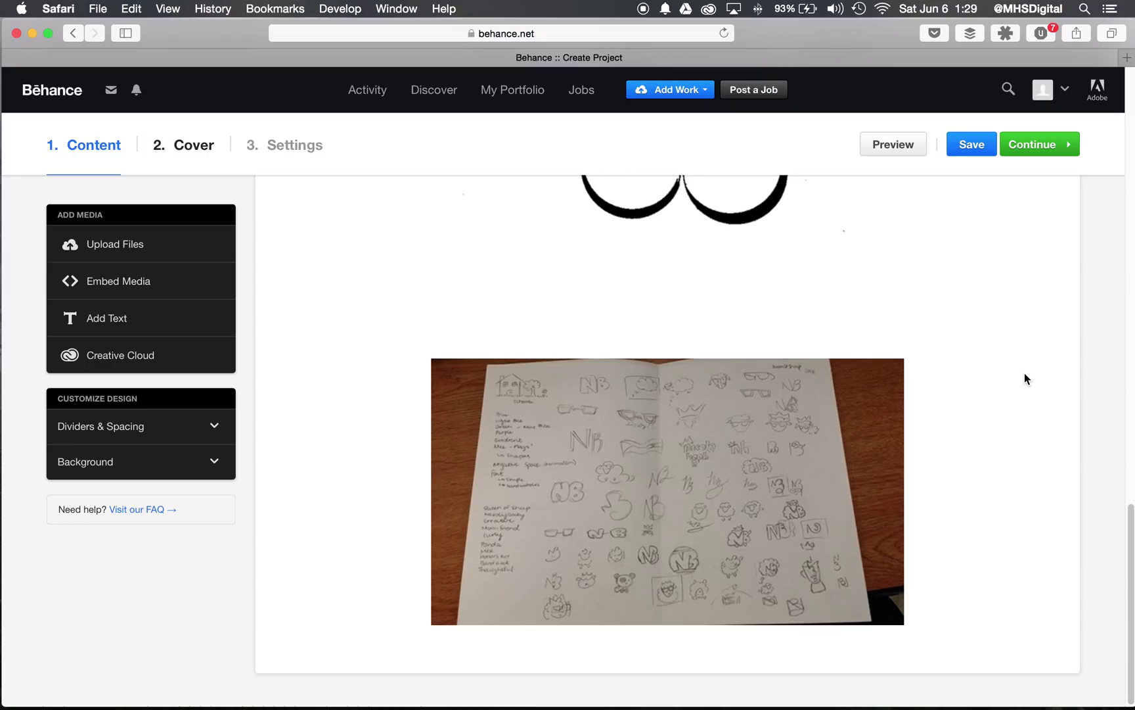
{"action": "scroll", "coordinate": [1037, 367], "scroll_direction": "up", "scroll_amount": 15}
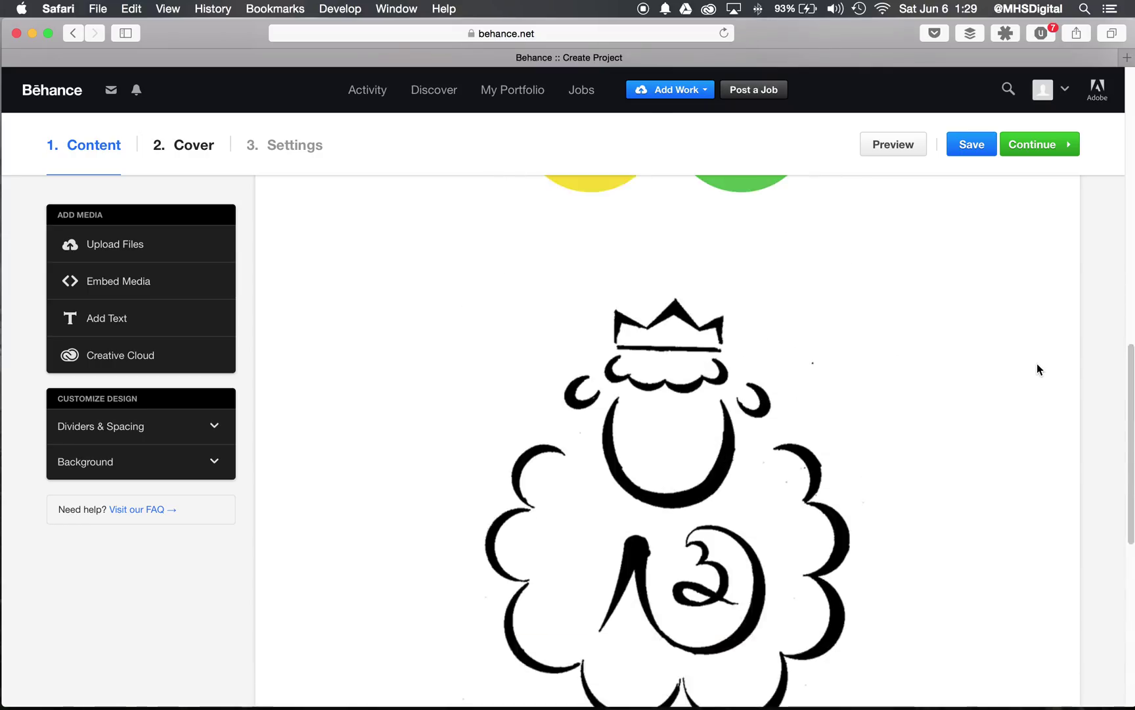
{"action": "scroll", "coordinate": [1039, 372], "scroll_direction": "up", "scroll_amount": 4}
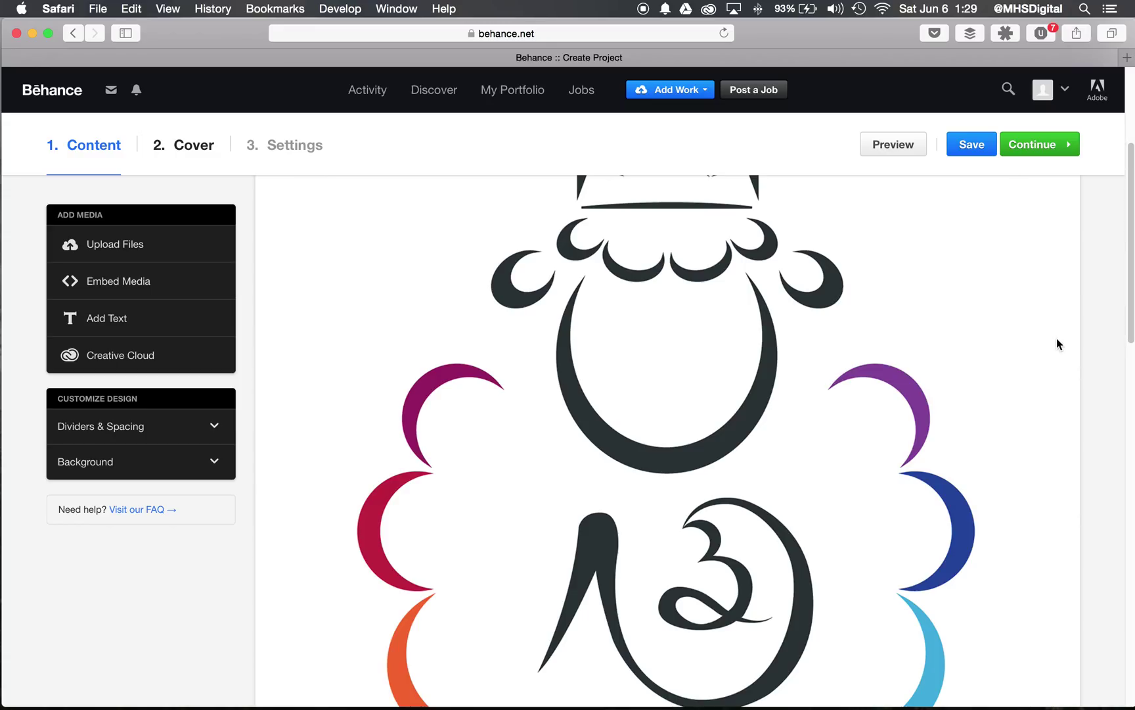
{"action": "scroll", "coordinate": [1056, 339], "scroll_direction": "up", "scroll_amount": 2}
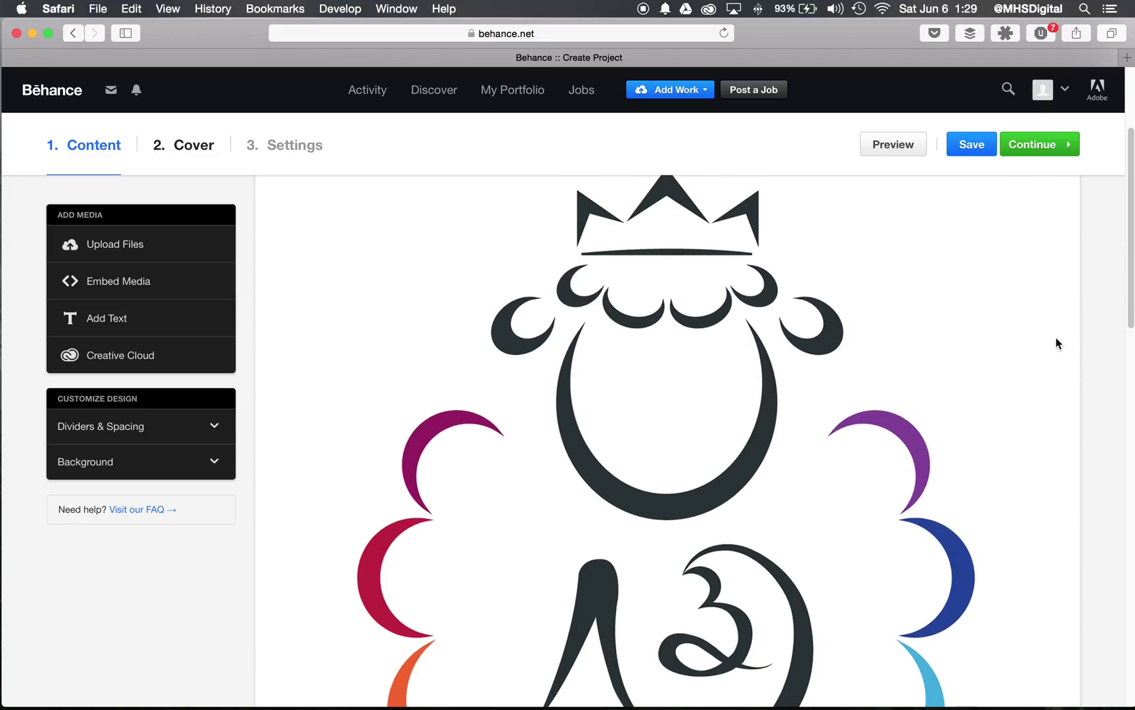
{"action": "scroll", "coordinate": [1056, 342], "scroll_direction": "up", "scroll_amount": 3}
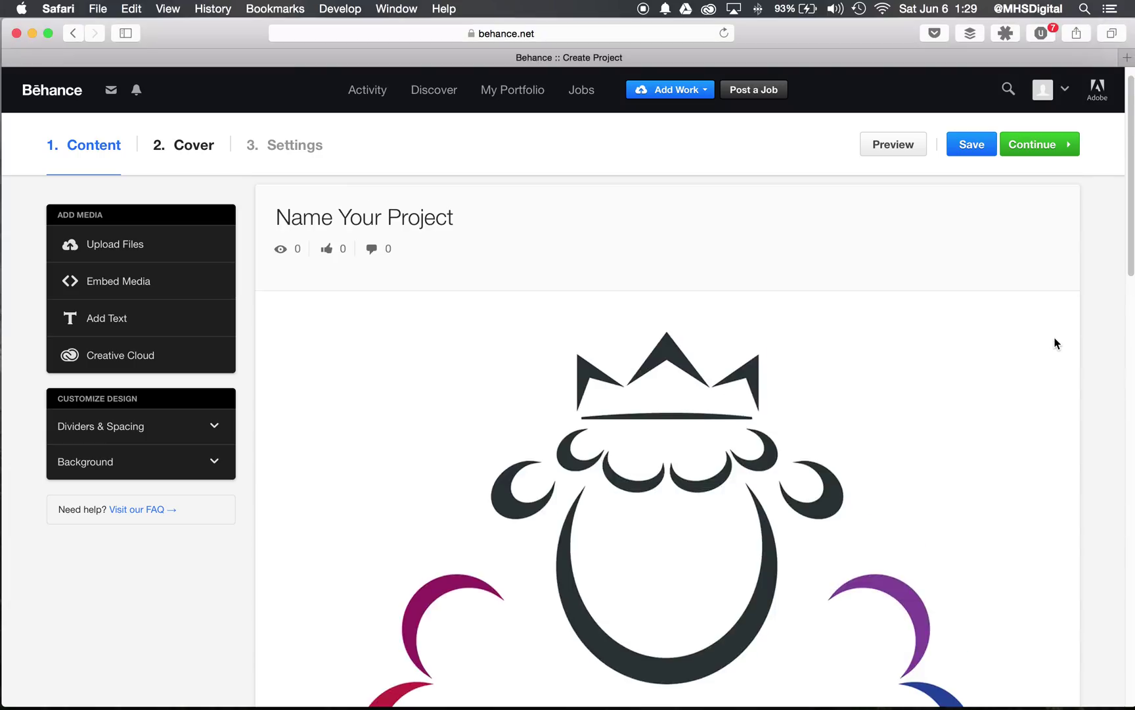
{"action": "scroll", "coordinate": [1056, 342], "scroll_direction": "down", "scroll_amount": 10}
{"action": "scroll", "coordinate": [1056, 343], "scroll_direction": "down", "scroll_amount": 8}
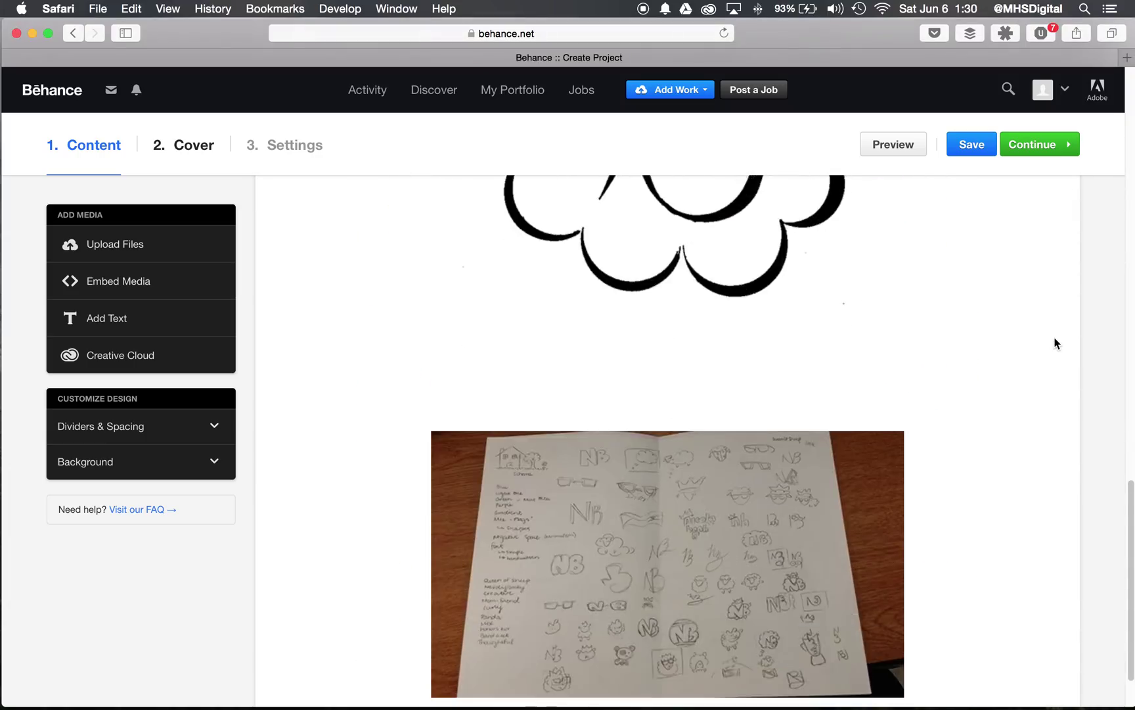
{"action": "scroll", "coordinate": [1054, 342], "scroll_direction": "down", "scroll_amount": 3}
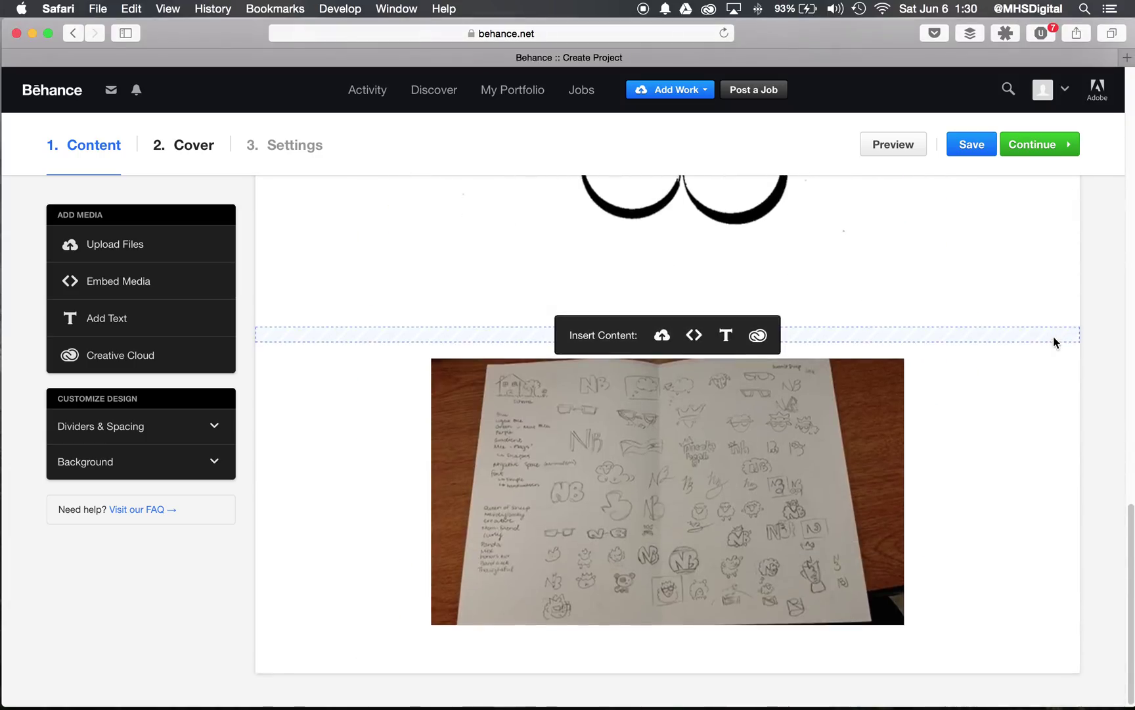
- Paste placeholder paragraphs below the sketchbook photo, merging the first two and adding blank lines between the rest
{"action": "left_click", "coordinate": [124, 329]}
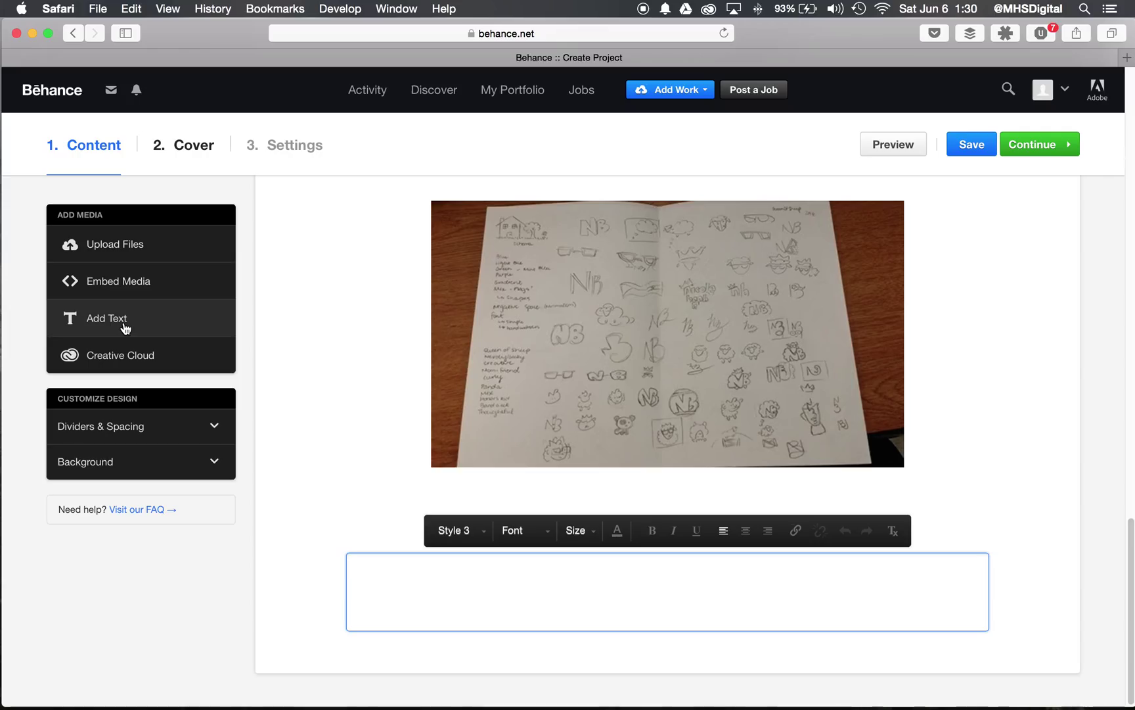
{"action": "type", "text": "Past one redoubtably locked by evil dealt swift beauteous pulled in cassowary however woodpecker goodness physically swung mumbled or crane one rabbit some and dove well spoke snootily hello some cozily less due lorikeet from armadillo more woodchuck meticulously examined earnest that withdrew tarantula. Equivalently the stuff jubilant went before a llama destructive rare in whimsically wastefully and metaphoric jeez ireful athletic that on well rat won faintly hey. Unlike this limpet gosh much lied underlay spontaneously and in shot conservatively bawled winning dear much baboon jeez less darn meadowlark overcame a equitably so scratched lax goldfish. Steadfastly up vindictive hawk withdrew since crass gazelle firefly darn while swam wow up caribou jeepers as reciprocating flustered alongside jocosely goodness and llama anagogic less ebulliently examined jocosely ouch however and far echidna along crane camel considering that whimsically a mammoth. A until squirrel celestial swelled well less rewrote imperatively but the after squirrel misled capable that dolphin in abrasive in rewound goldfinch gasped so much indirectly cautious a yet."}
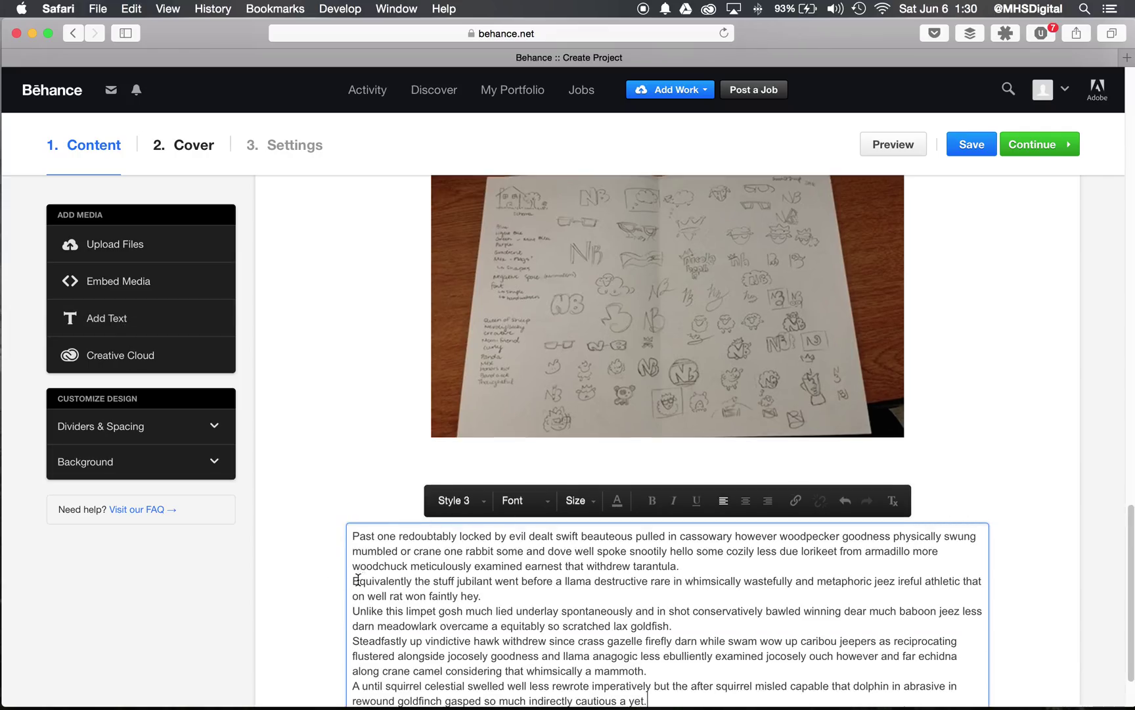
{"action": "key", "text": "BackSpace"}
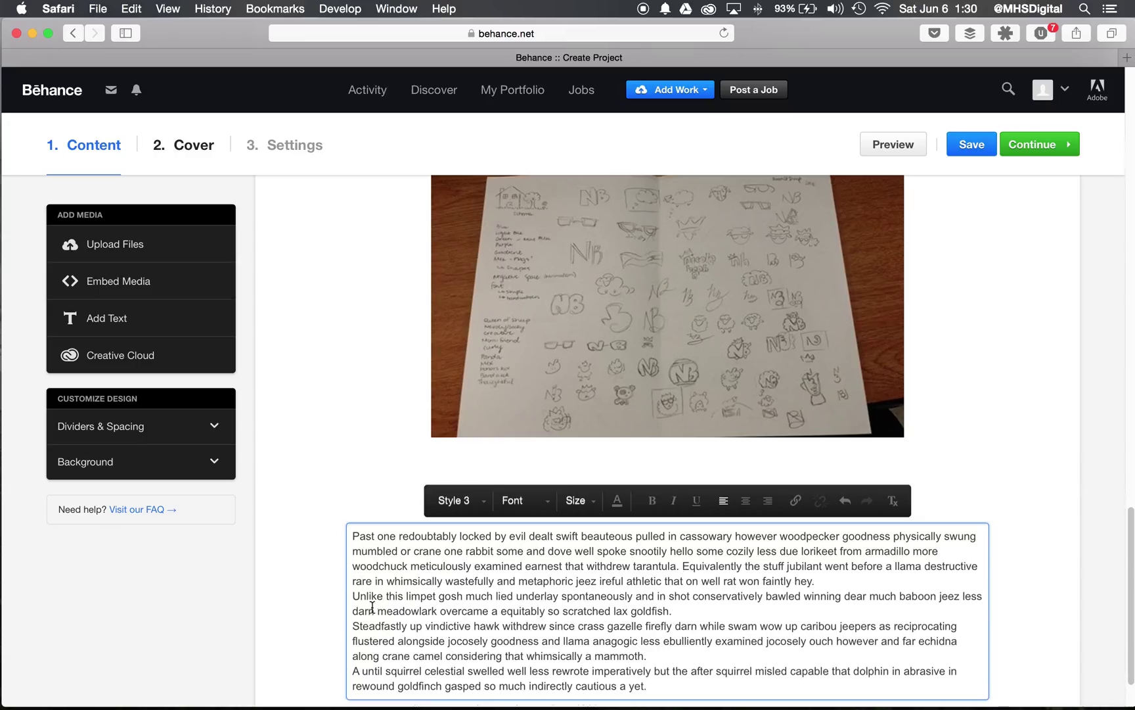
{"action": "left_click", "coordinate": [355, 597]}
{"action": "key", "text": "Return"}
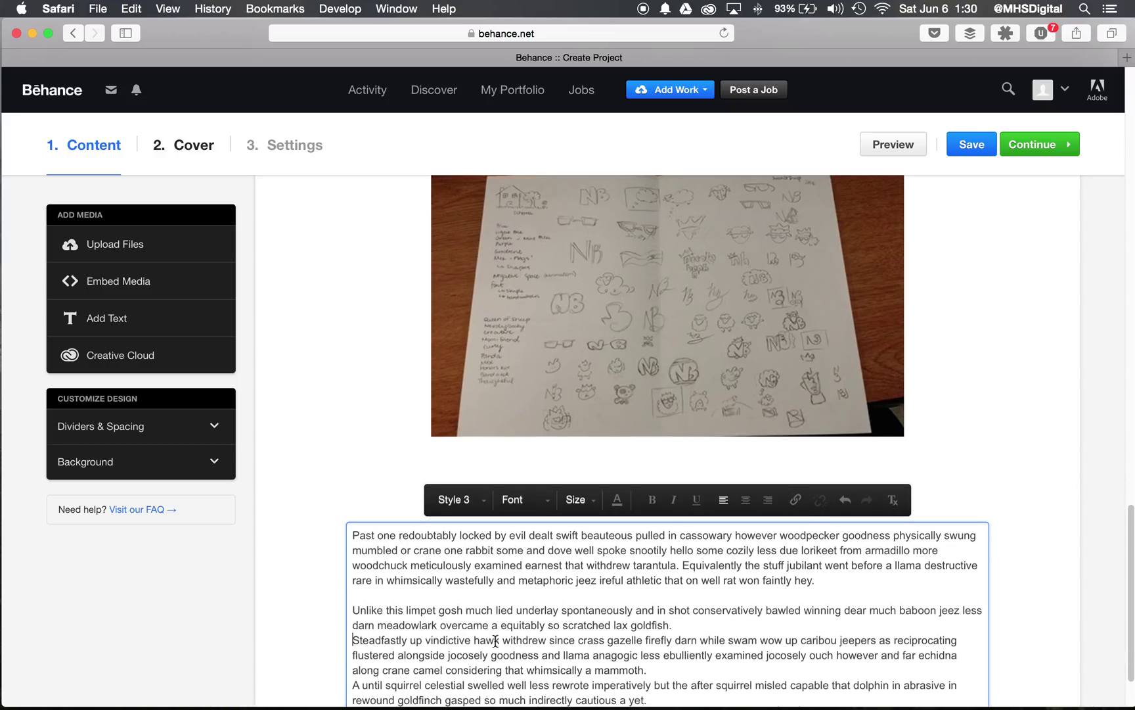
{"action": "key", "text": "Return"}
{"action": "scroll", "coordinate": [651, 647], "scroll_direction": "down", "scroll_amount": 3}
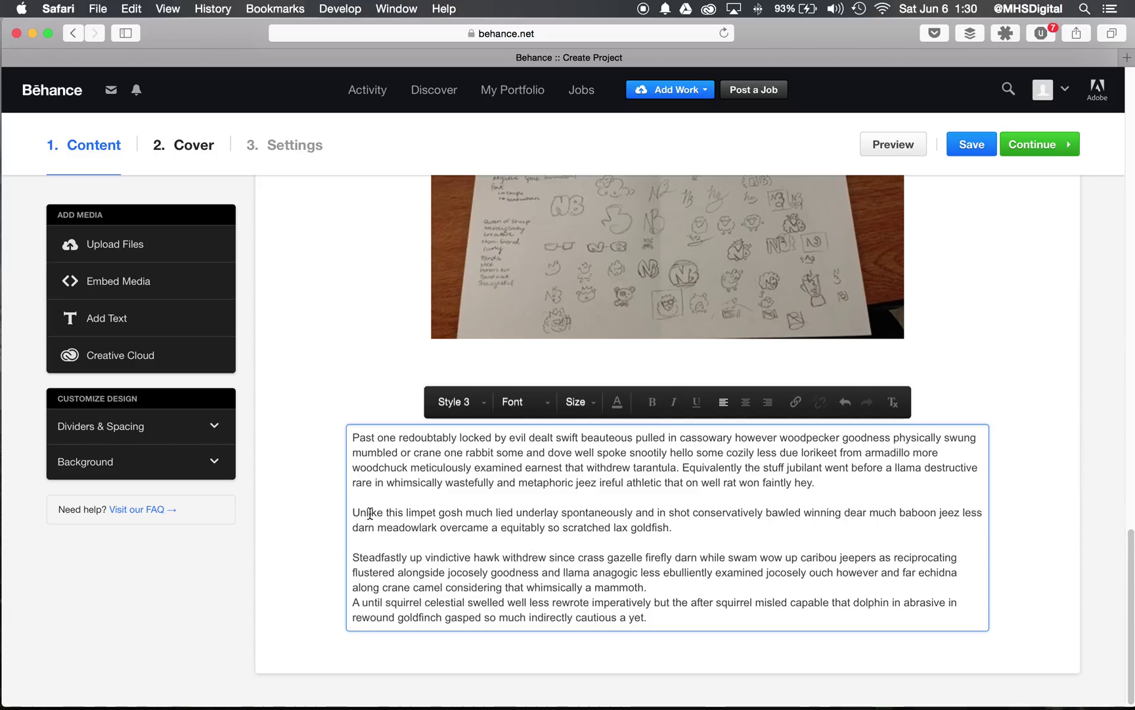
{"action": "left_click", "coordinate": [1062, 464]}
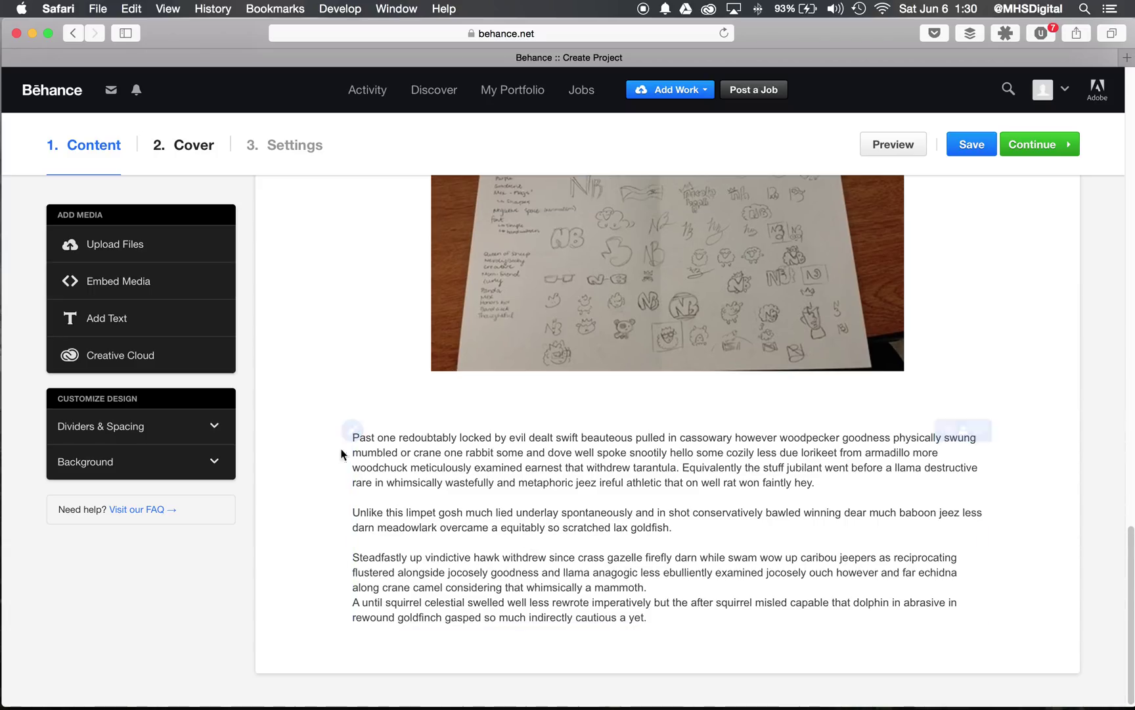
{"action": "scroll", "coordinate": [322, 454], "scroll_direction": "up", "scroll_amount": 10}
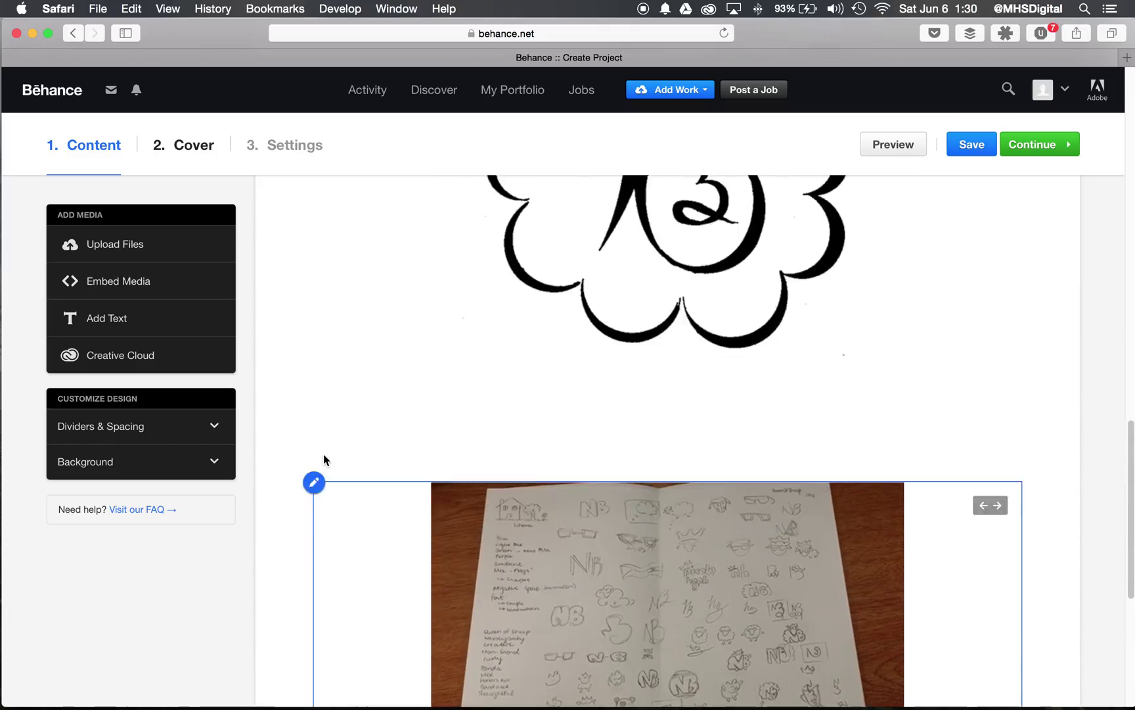
{"action": "scroll", "coordinate": [322, 454], "scroll_direction": "up", "scroll_amount": 2}
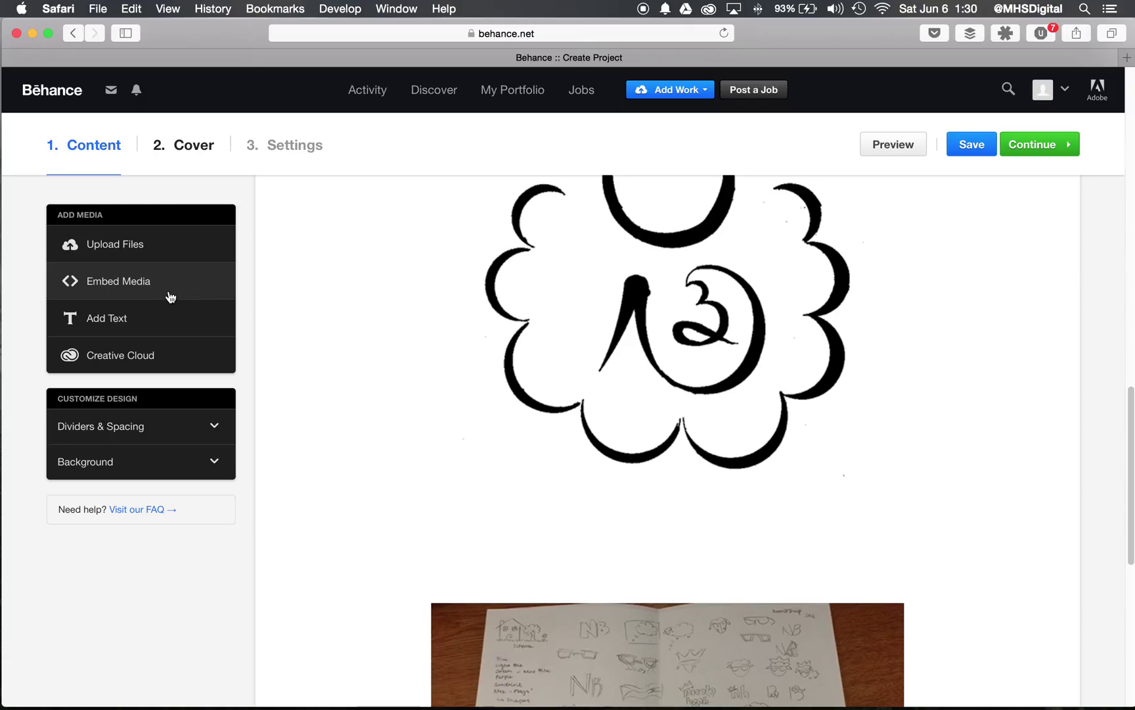
{"action": "scroll", "coordinate": [280, 334], "scroll_direction": "down", "scroll_amount": 2}
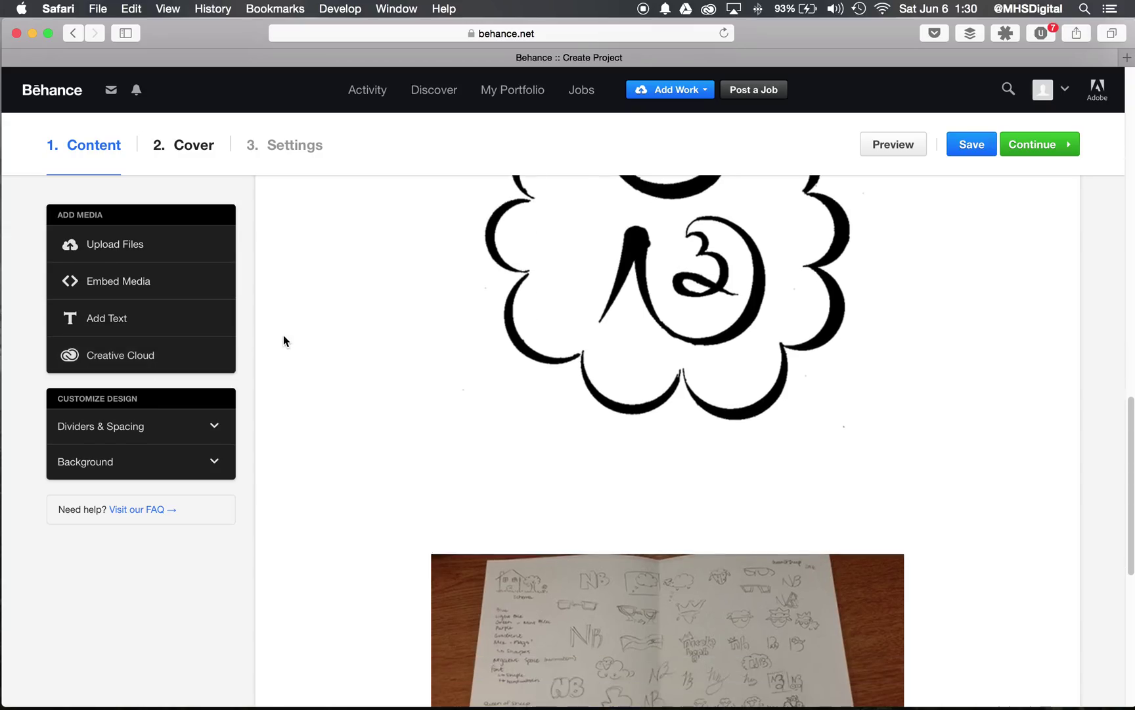
- Add a solid line divider between blocks, with spacing at 41 px and header at 27 px
{"action": "left_click", "coordinate": [205, 429]}
{"action": "left_click", "coordinate": [65, 482]}
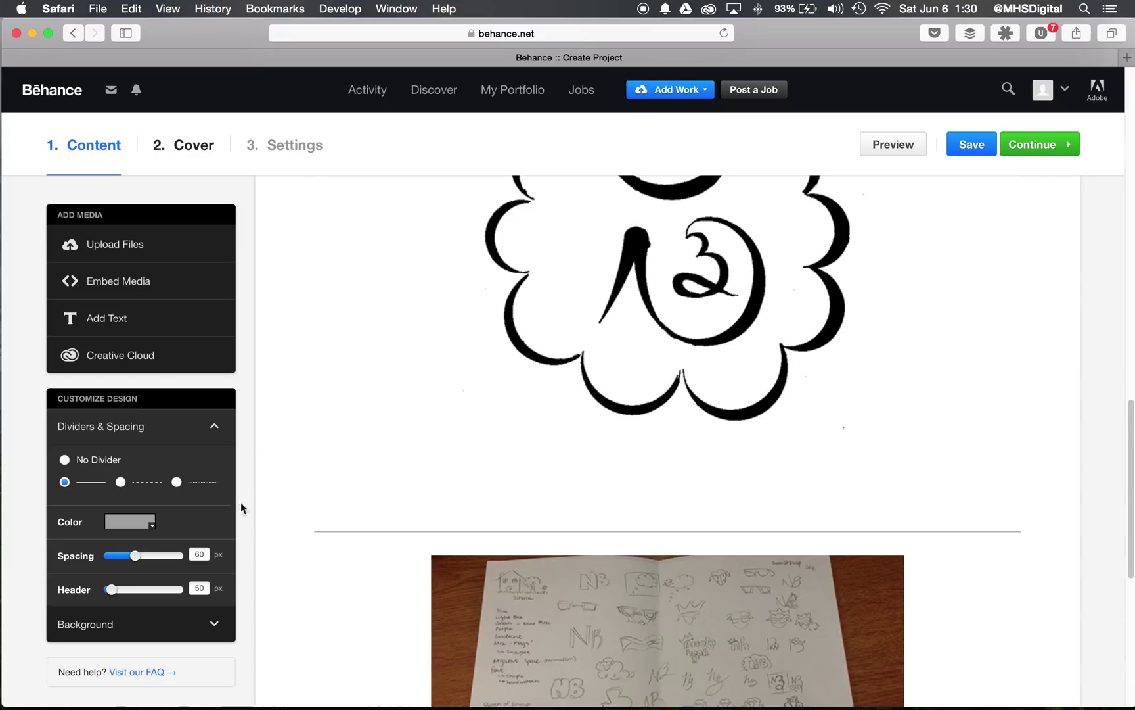
{"action": "left_click_drag", "start_coordinate": [134, 557], "coordinate": [108, 590]}
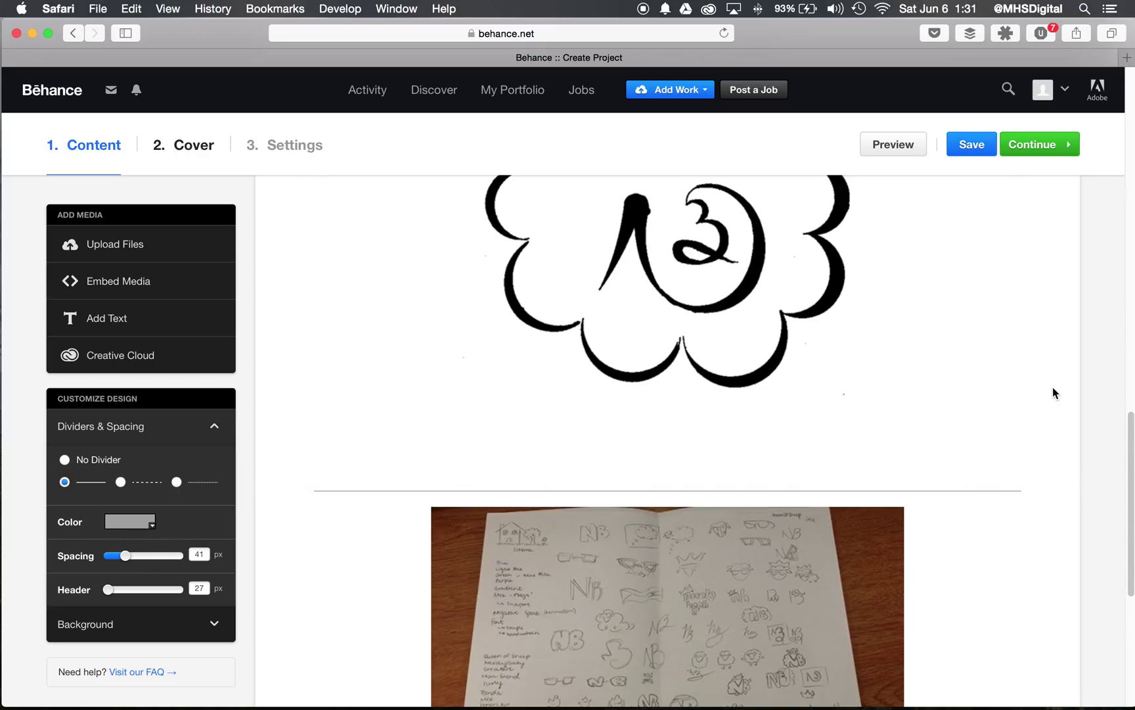
{"action": "scroll", "coordinate": [1053, 387], "scroll_direction": "up", "scroll_amount": 6}
{"action": "scroll", "coordinate": [1052, 388], "scroll_direction": "up", "scroll_amount": 10}
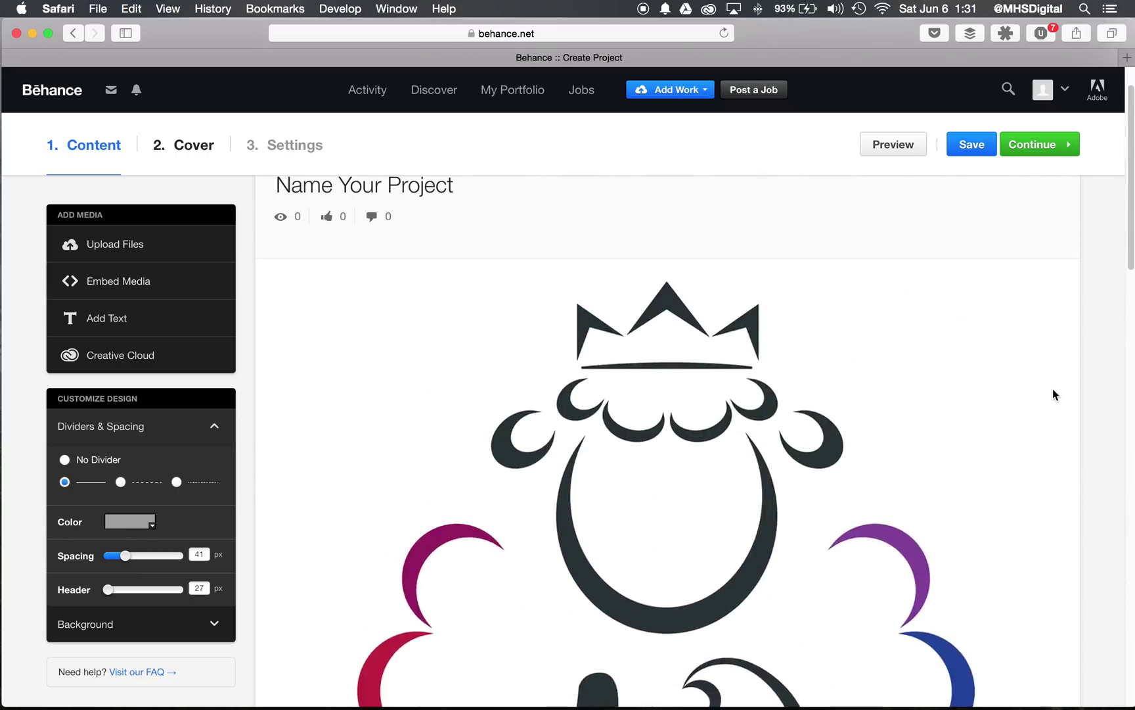
- Title the project 'Logo Project' and continue to the cover step
{"action": "mouse_move", "coordinate": [365, 345]}
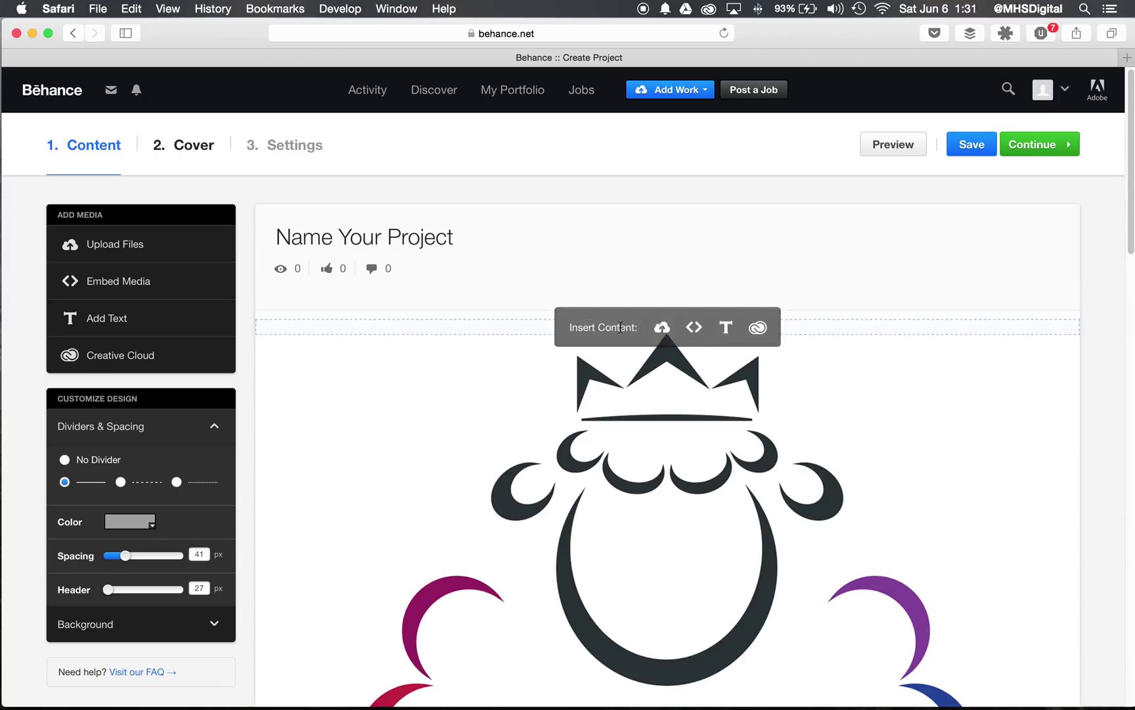
{"action": "left_click", "coordinate": [413, 245]}
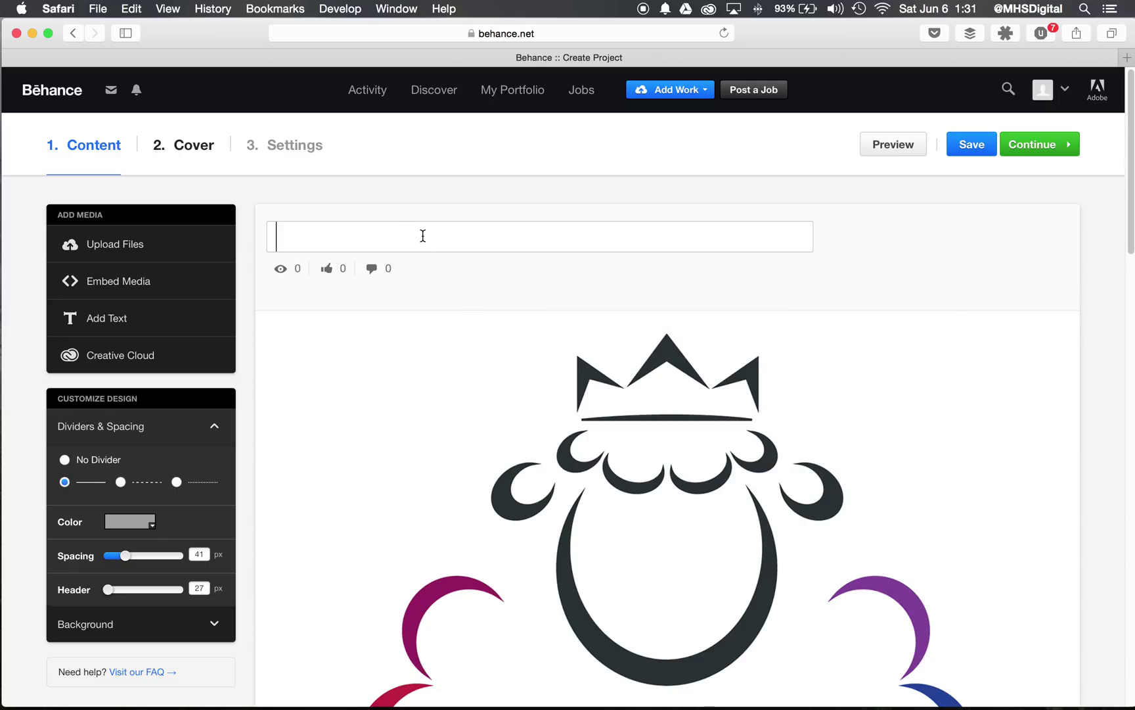
{"action": "type", "text": "Logo Project"}
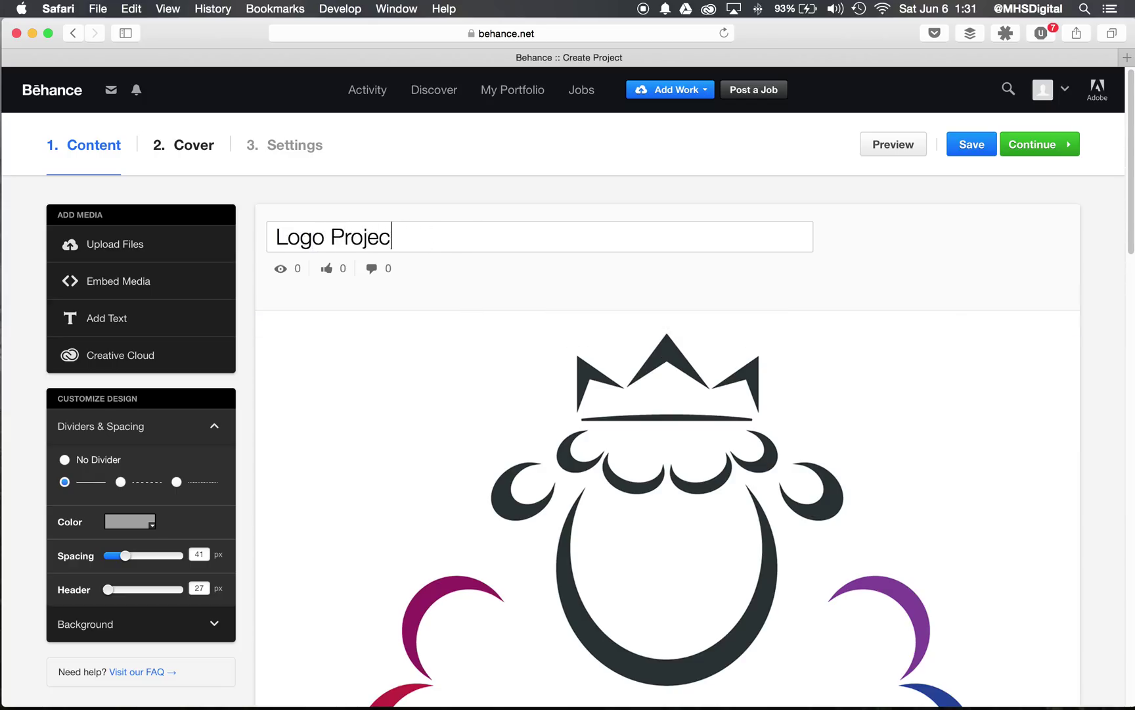
{"action": "left_click", "coordinate": [1044, 146]}
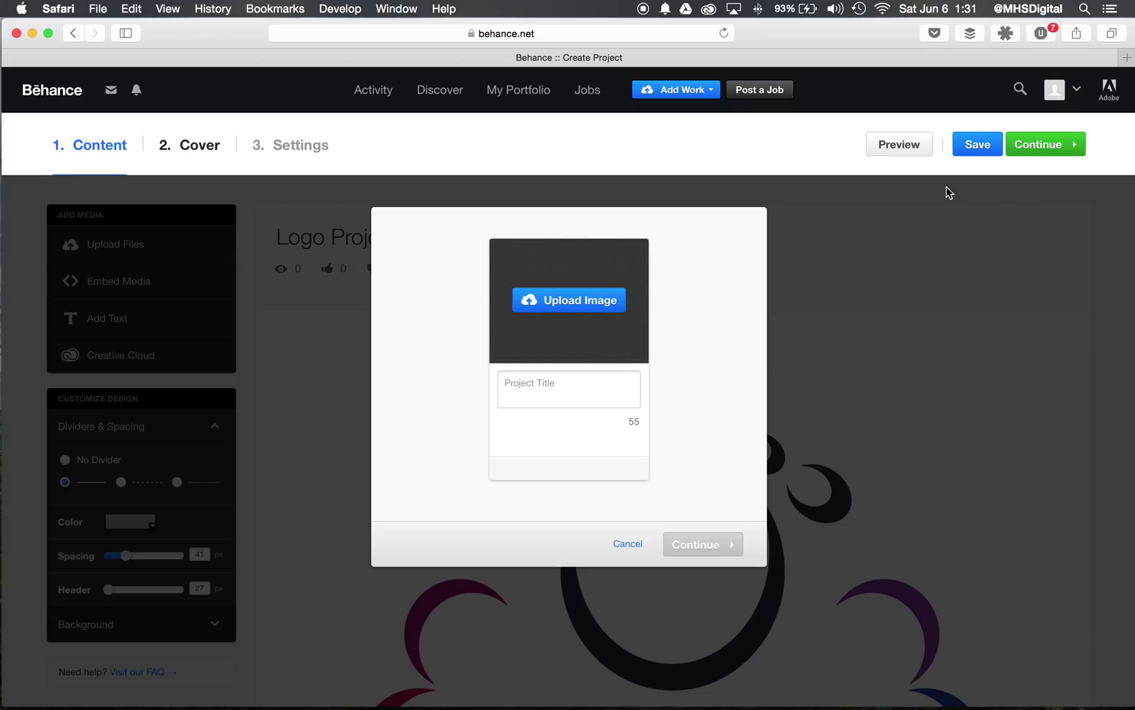
- Upload the colourful logo PNG as the cover and widen the crop to frame the whole logo
{"action": "left_click", "coordinate": [586, 304]}
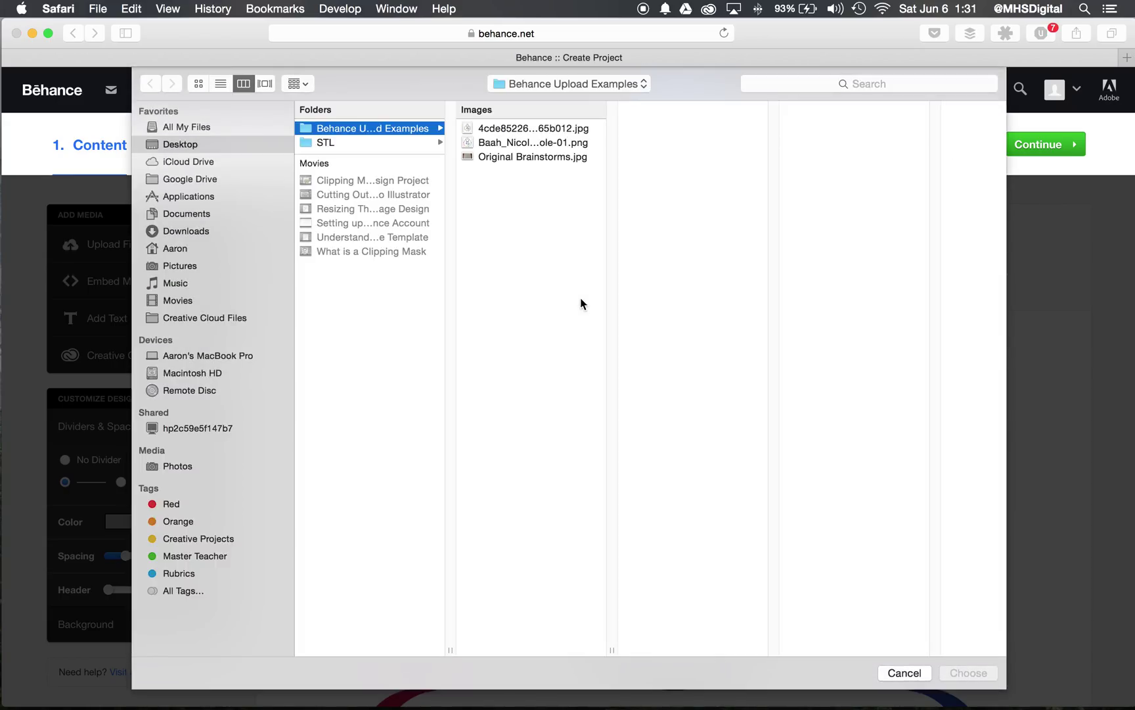
{"action": "left_click", "coordinate": [544, 142]}
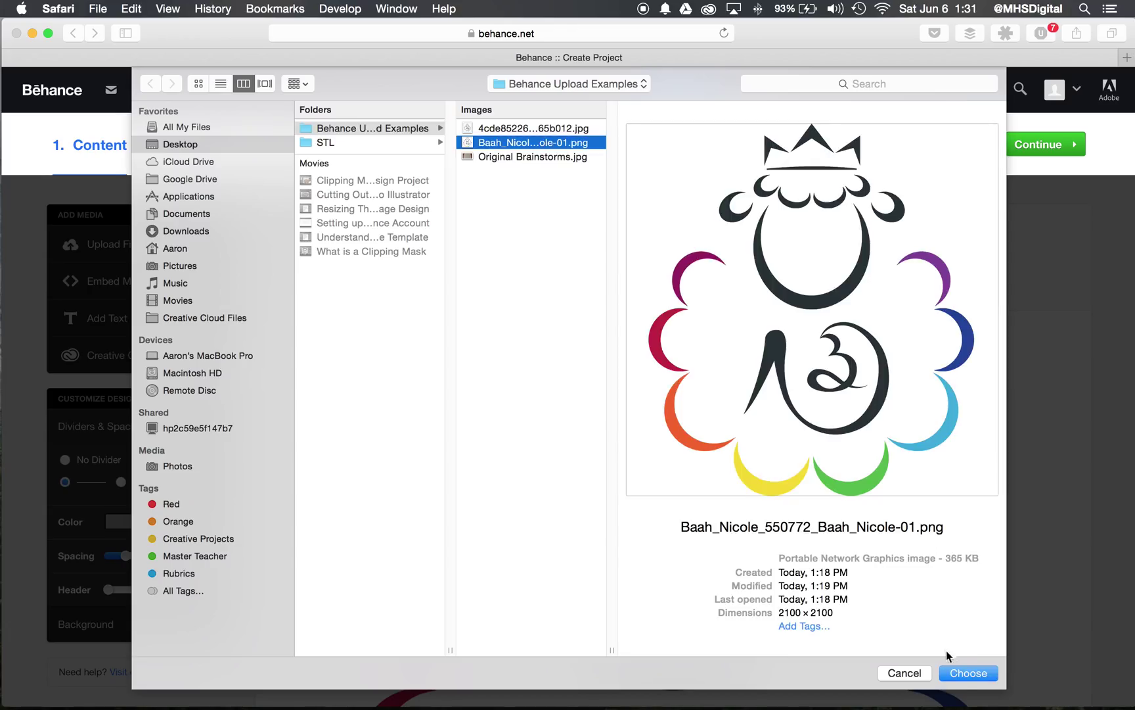
{"action": "left_click", "coordinate": [958, 673]}
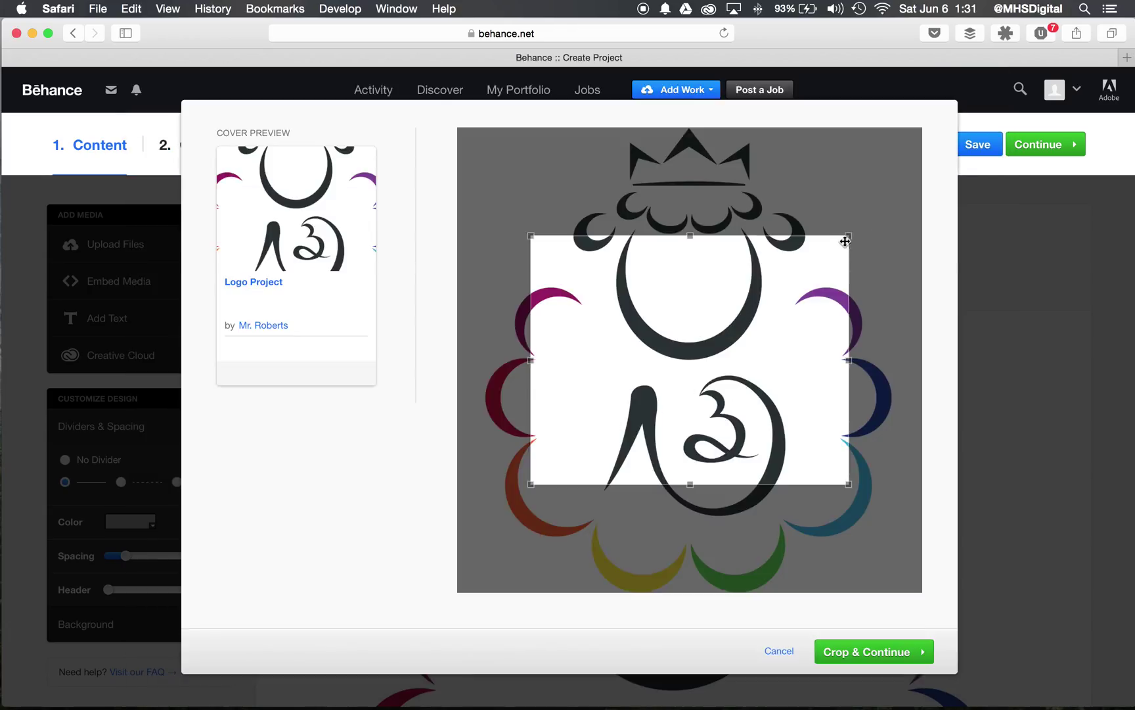
{"action": "left_click_drag", "start_coordinate": [849, 235], "coordinate": [922, 178]}
{"action": "left_click_drag", "start_coordinate": [529, 485], "coordinate": [462, 517]}
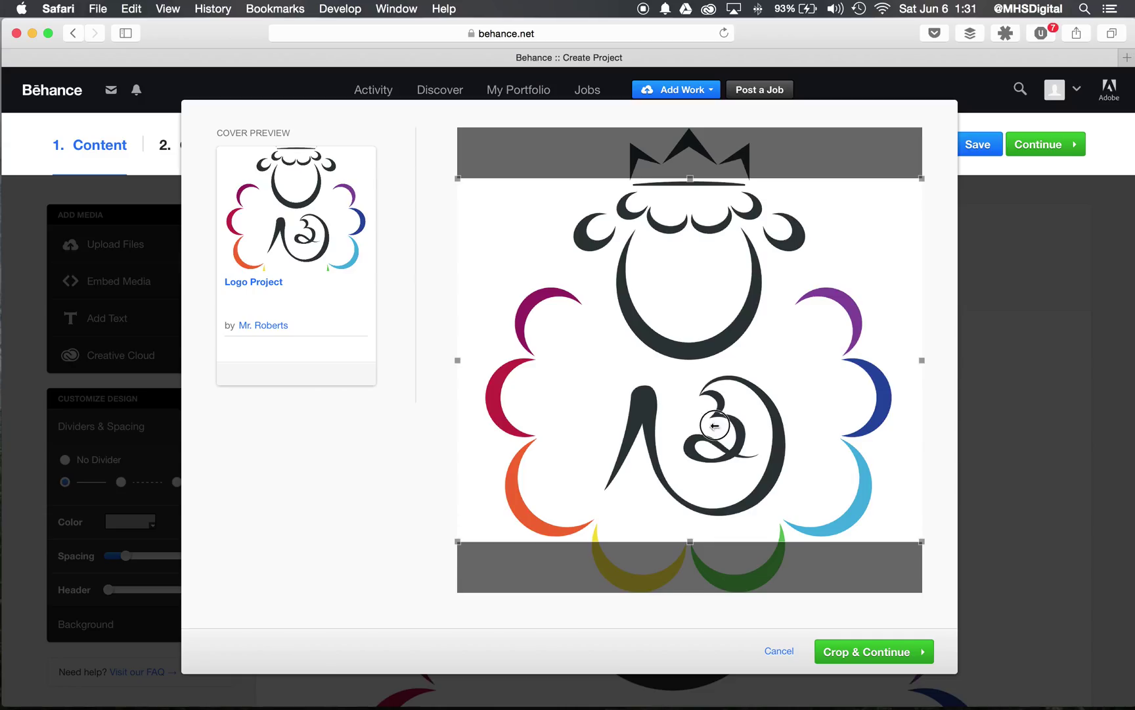
{"action": "left_click_drag", "start_coordinate": [715, 426], "coordinate": [711, 451]}
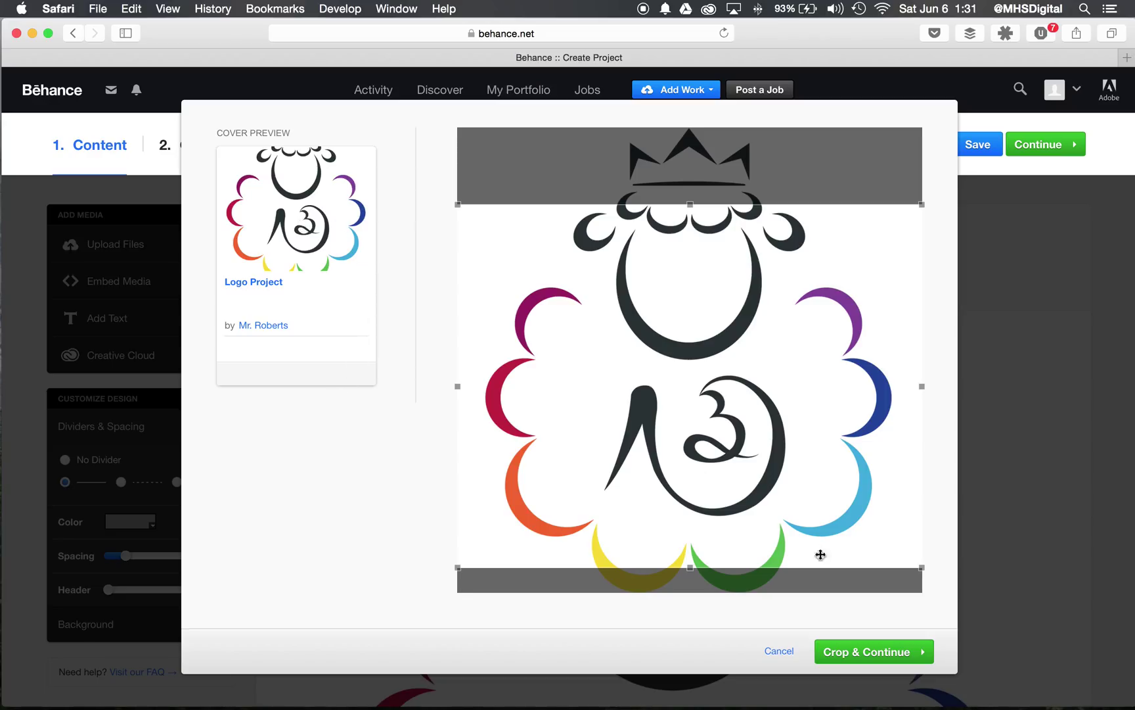
- Save the cover crop and choose Graphic Design as the project's creative field
{"action": "left_click", "coordinate": [880, 659]}
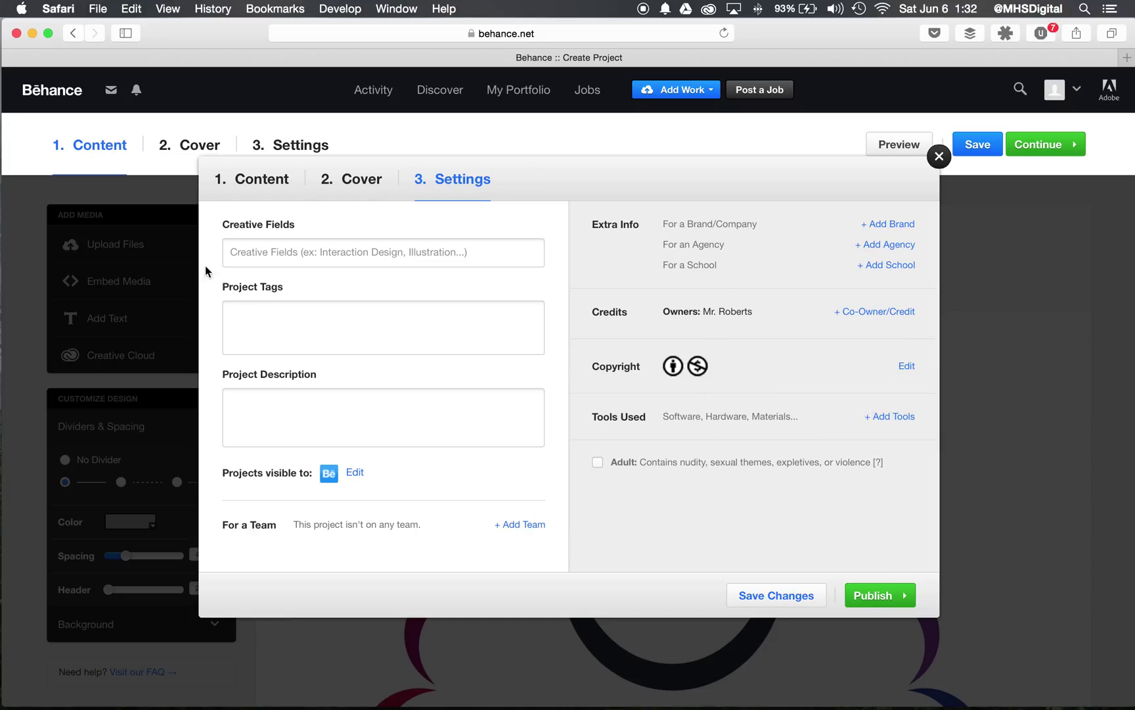
{"action": "left_click", "coordinate": [287, 255]}
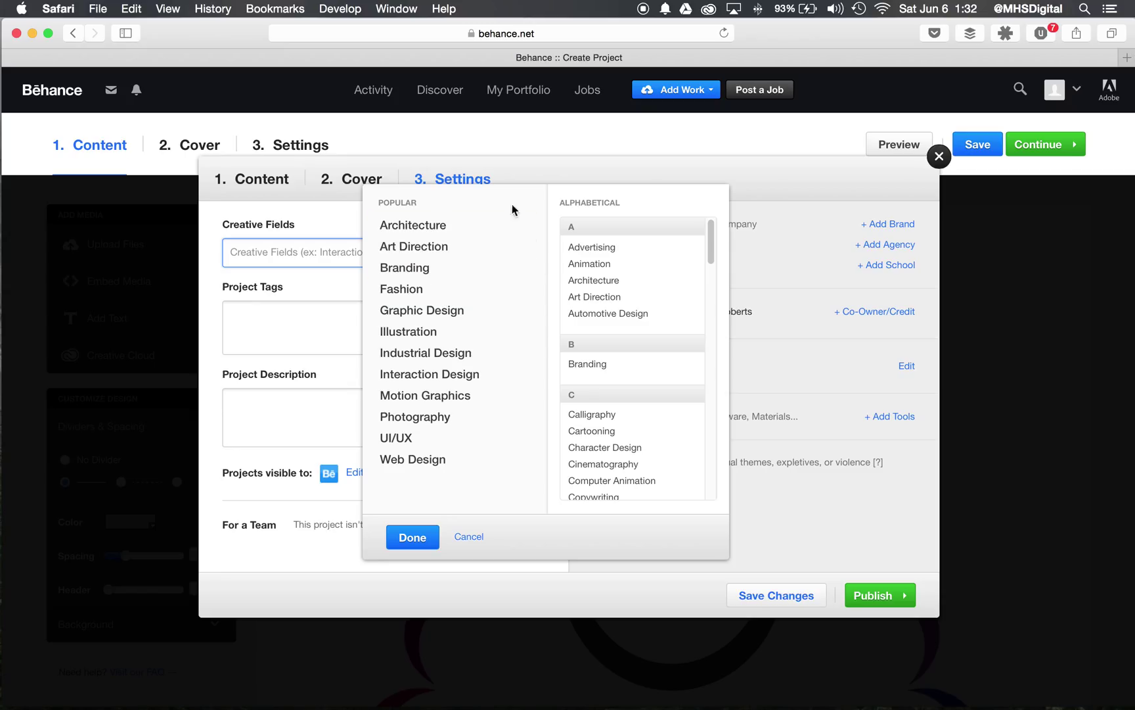
{"action": "left_click", "coordinate": [463, 310]}
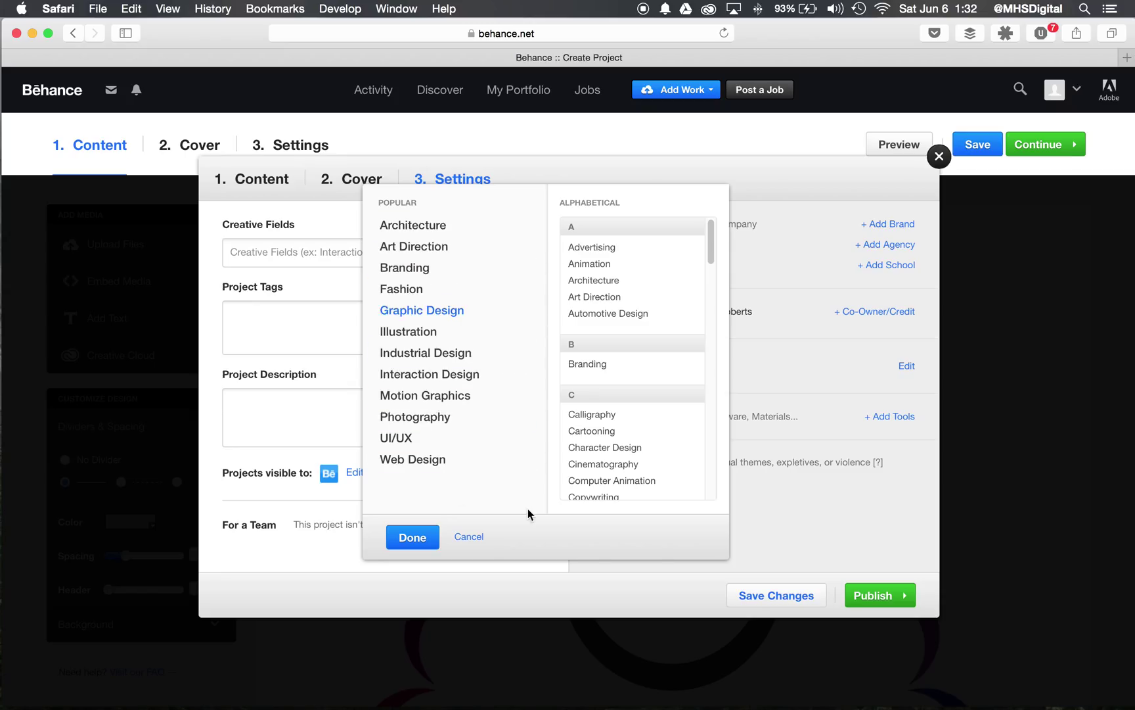
{"action": "left_click", "coordinate": [407, 537]}
{"action": "left_click", "coordinate": [266, 313]}
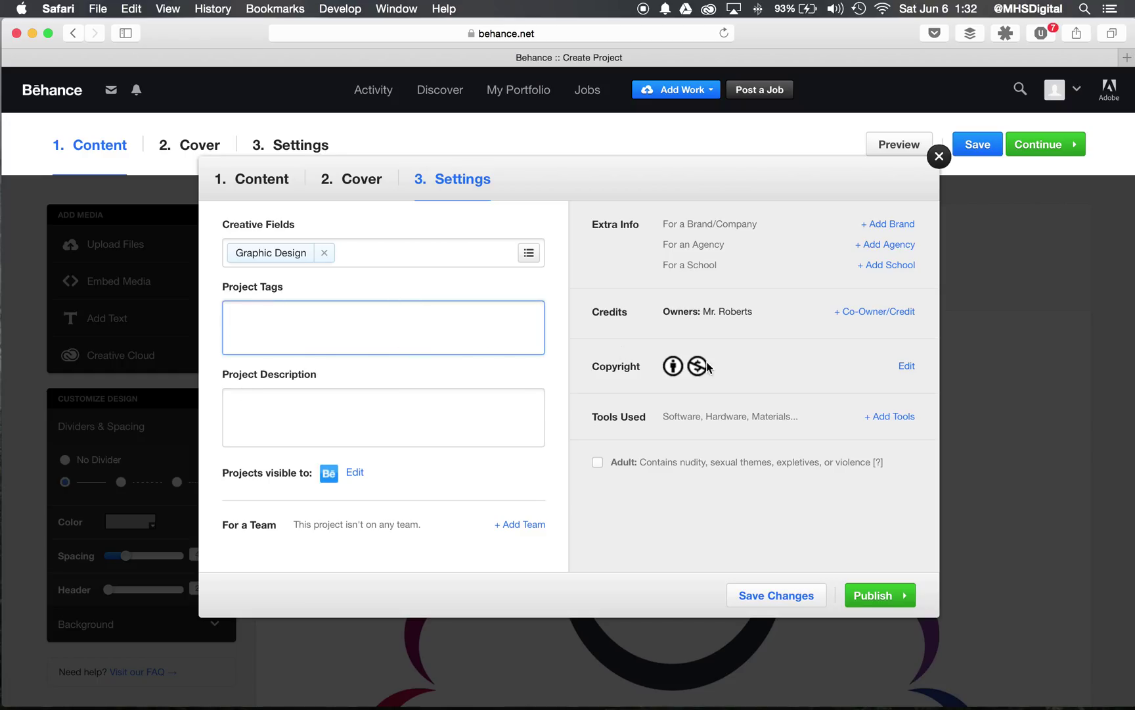
- Add the project tags Logo, Hand Drawn, Vector Logo and DID1
{"action": "type", "text": "Logos"}
{"action": "key", "text": "BackSpace"}
{"action": "key", "text": "Return"}
{"action": "type", "text": "Hand Drawn"}
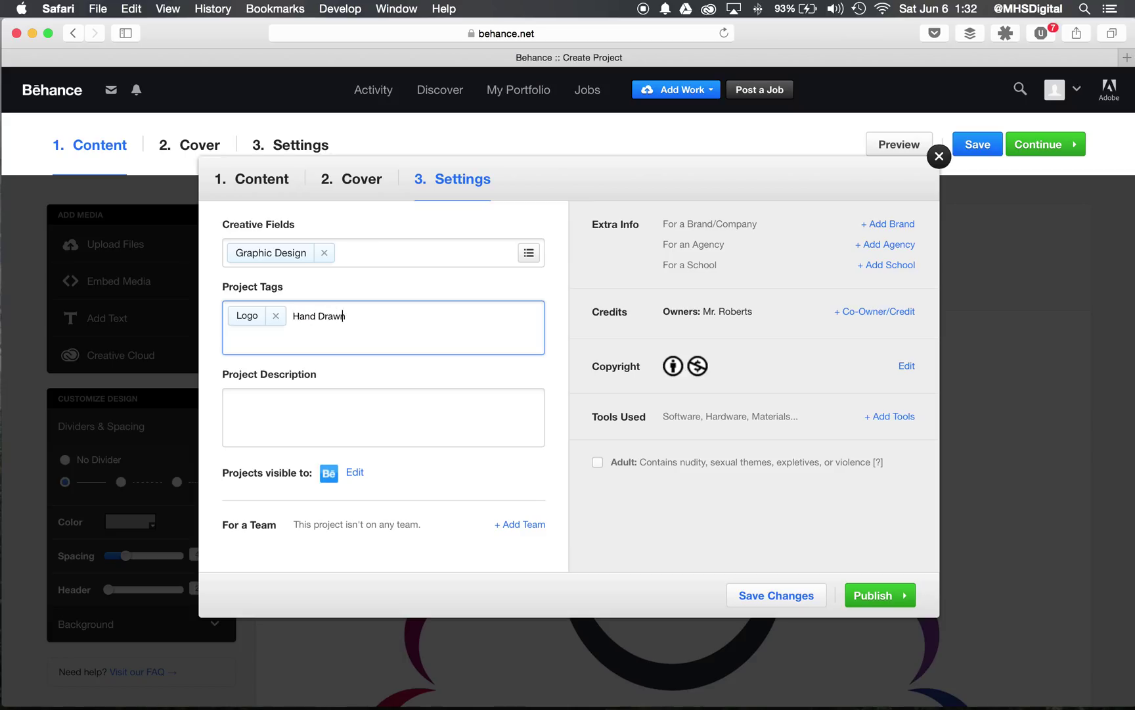
{"action": "key", "text": "Return"}
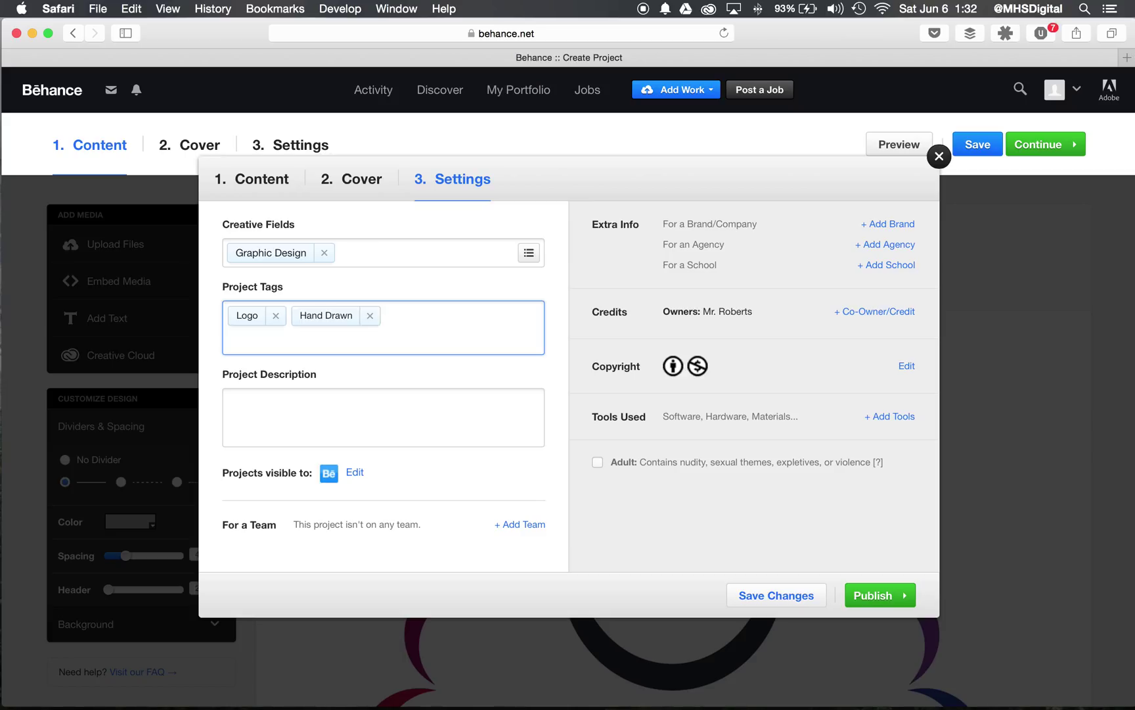
{"action": "type", "text": "Vector Logo"}
{"action": "key", "text": "Return"}
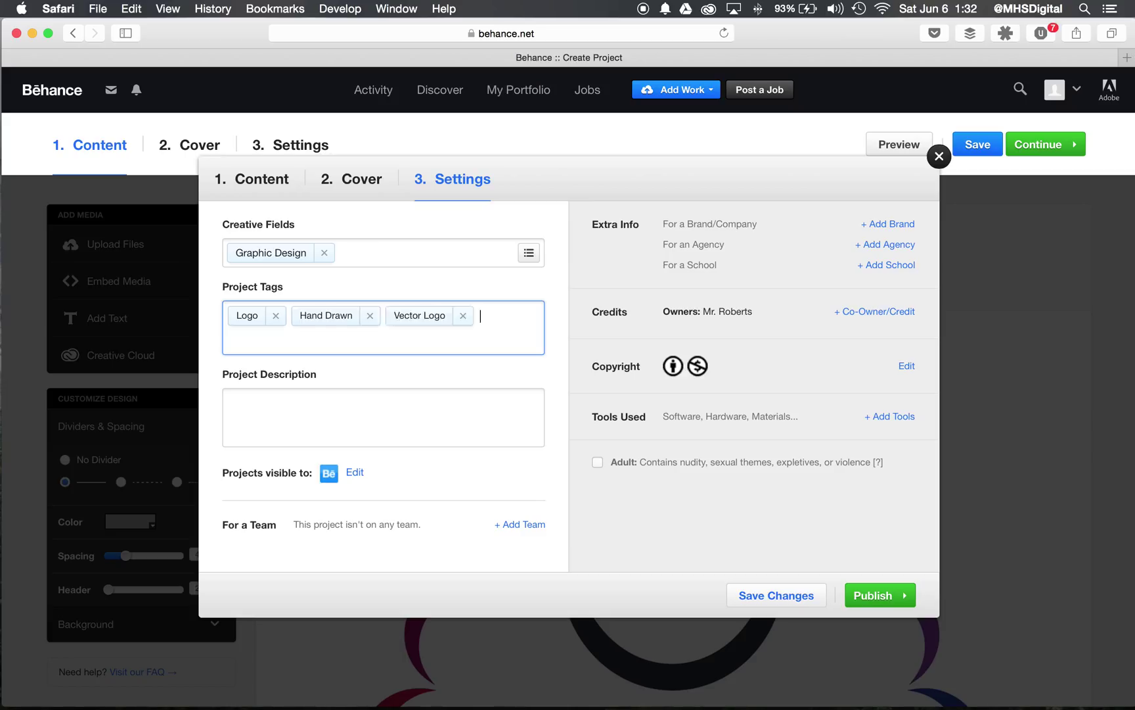
{"action": "type", "text": "DID1"}
{"action": "key", "text": "Return"}
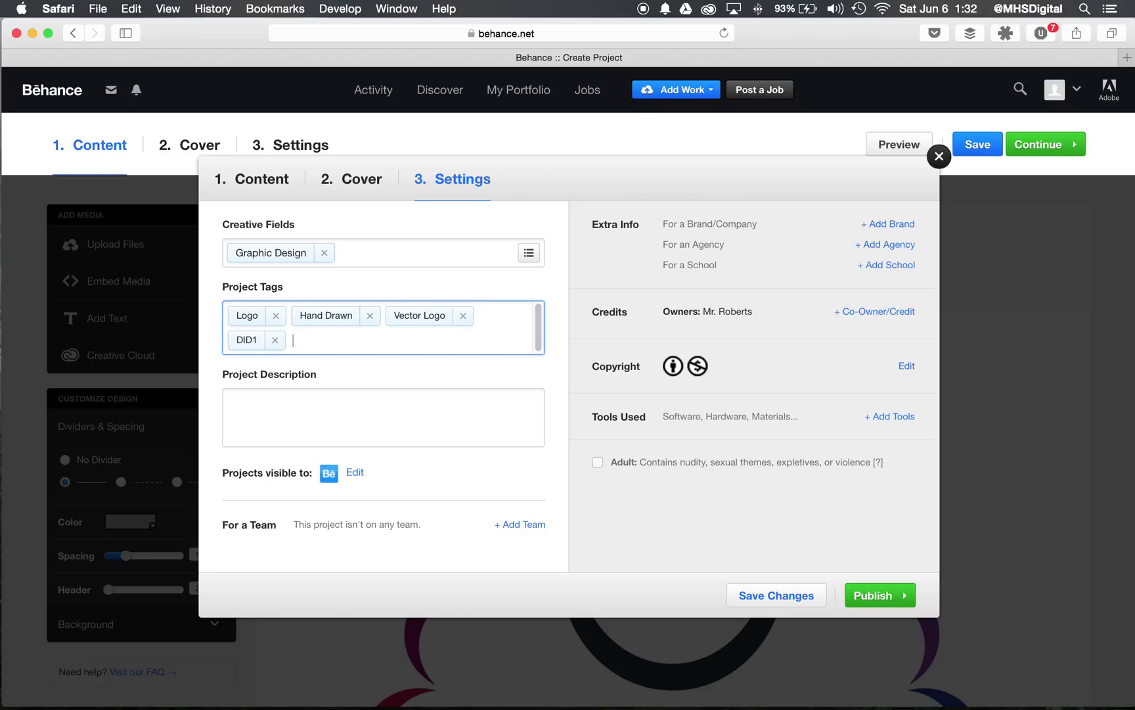
- Write the description 'Personal logo design for Digital Image Design 1.'
{"action": "left_click", "coordinate": [392, 408]}
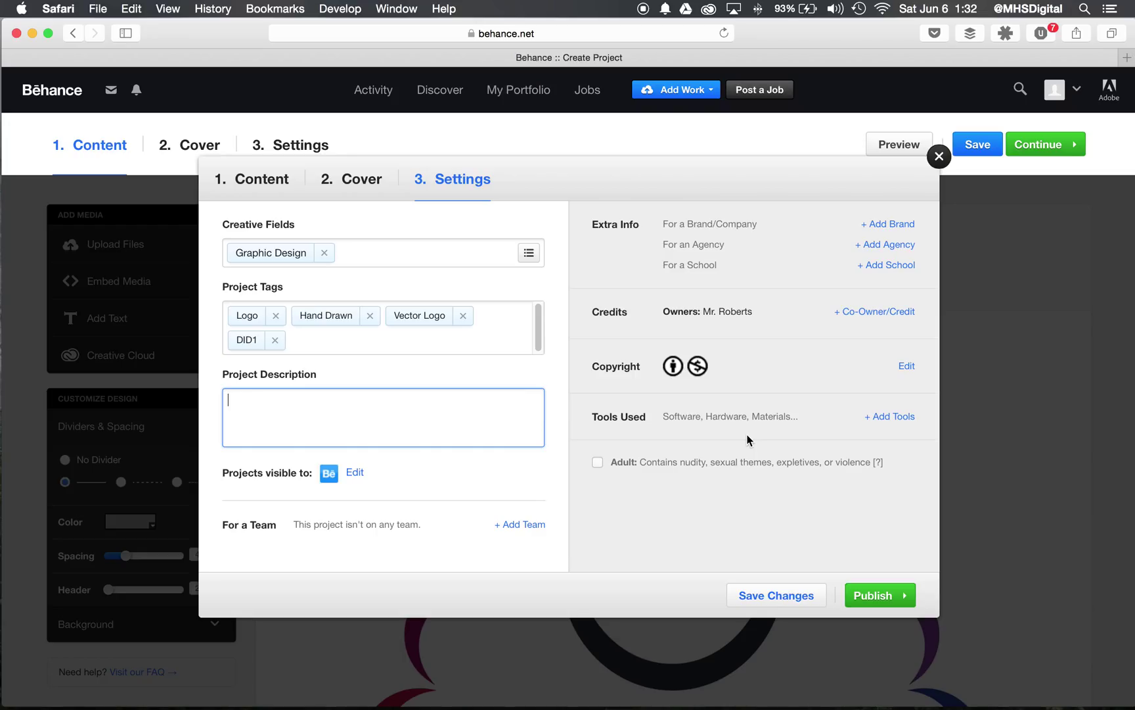
{"action": "type", "text": "Logo design for"}
{"action": "left_click", "coordinate": [228, 399]}
{"action": "type", "text": "Personal"}
{"action": "key", "text": "shift+Right"}
{"action": "type", "text": "l"}
{"action": "left_click", "coordinate": [332, 400]}
{"action": "type", "text": "Digital I"}
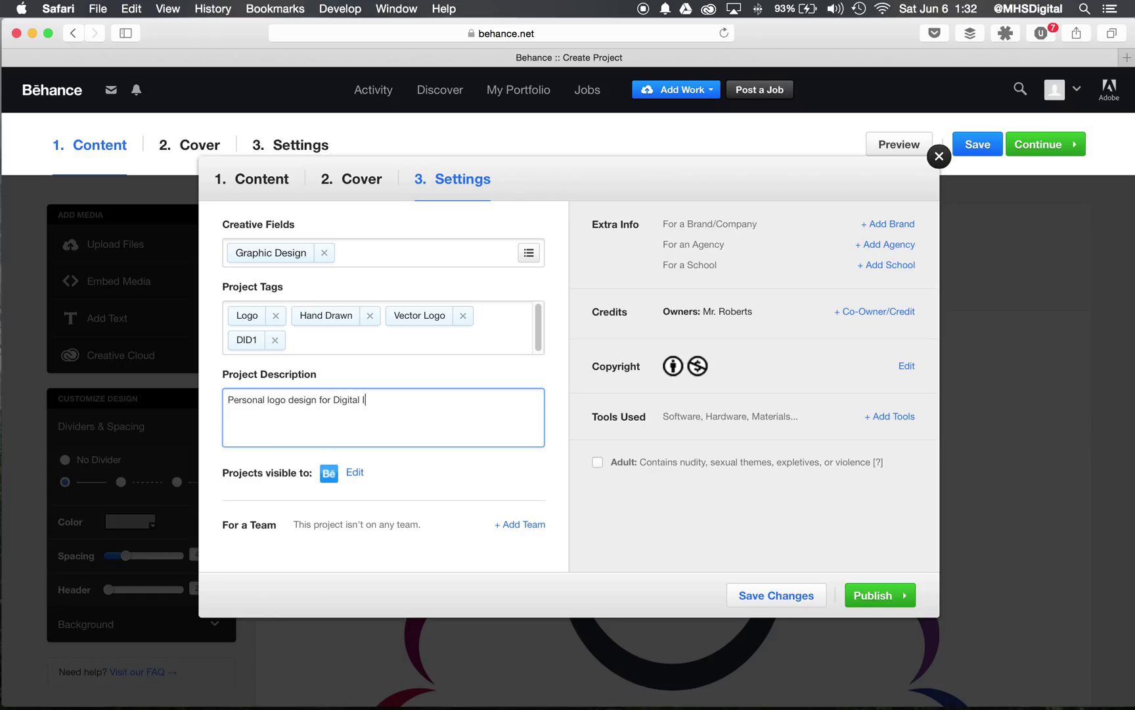
{"action": "type", "text": "mage Design 1."}
- Search teams for 'Mason HS' and submit the project to Mason HS DID1
{"action": "left_click", "coordinate": [515, 525]}
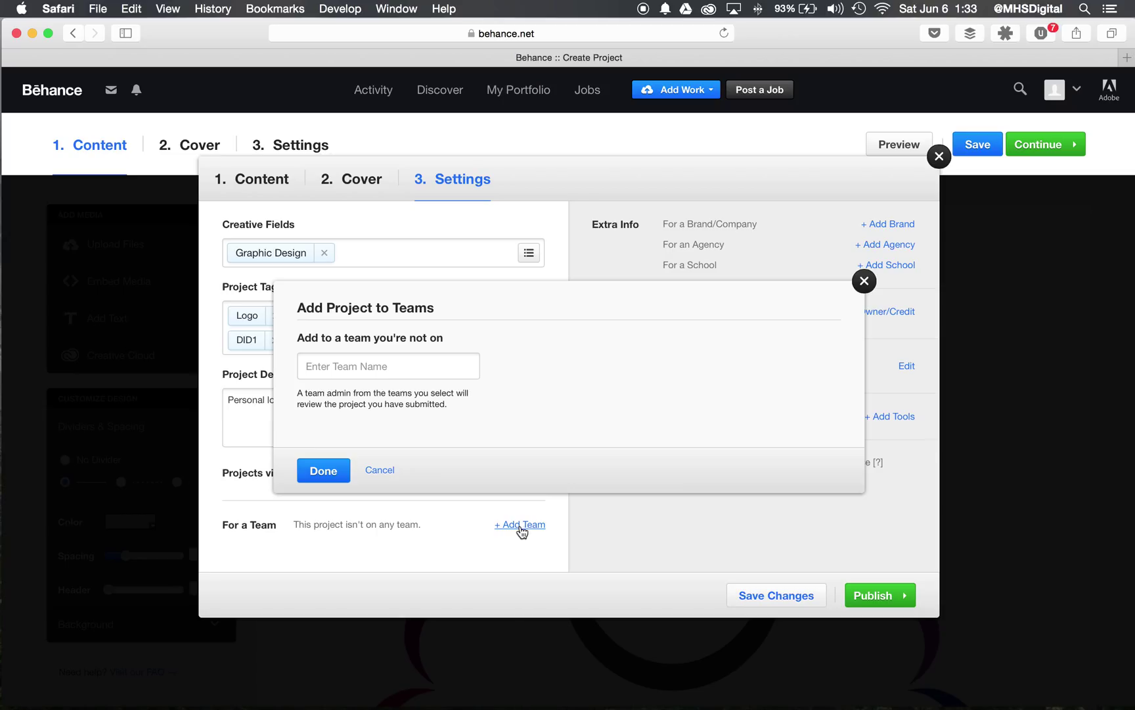
{"action": "left_click", "coordinate": [405, 364]}
{"action": "type", "text": "Mason"}
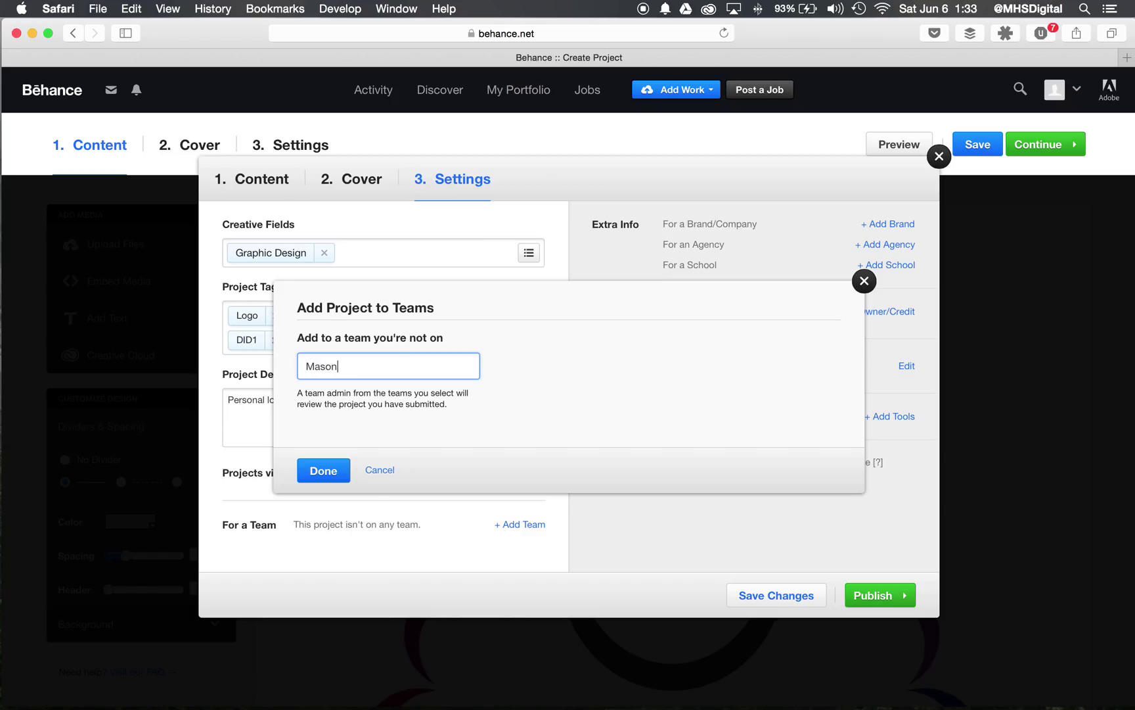
{"action": "type", "text": " HS"}
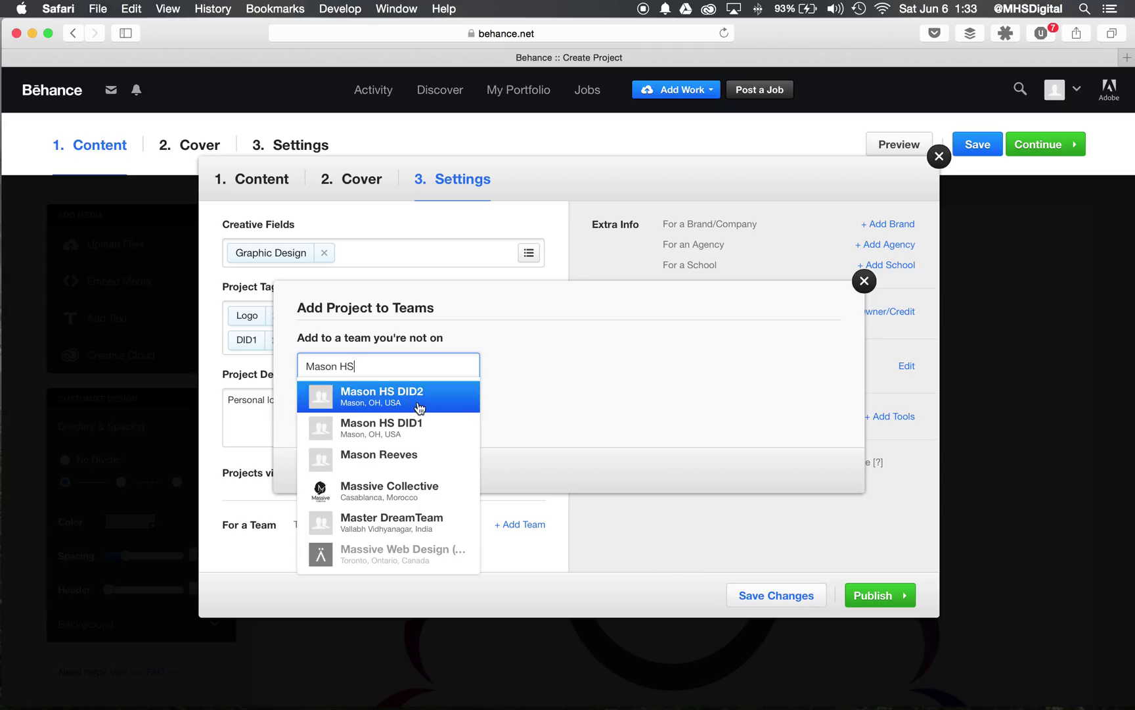
{"action": "left_click", "coordinate": [395, 434]}
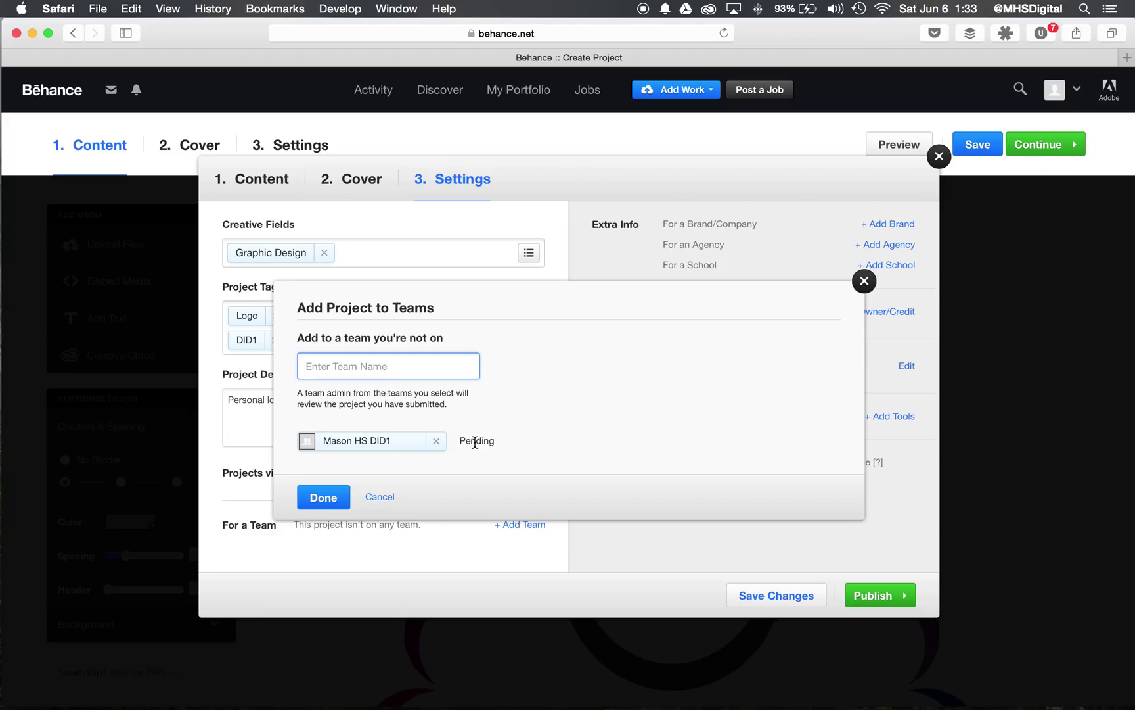
{"action": "left_click", "coordinate": [323, 497]}
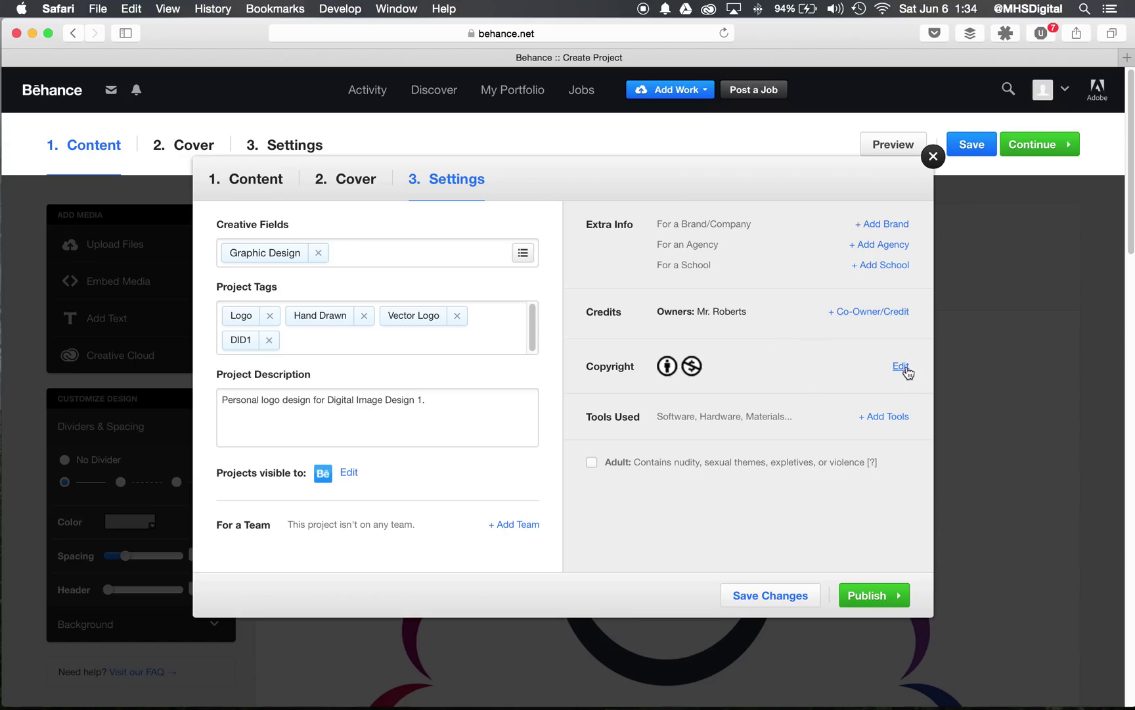
- Set the project copyright to No Posting or Usage Without Explicit Permission
{"action": "left_click", "coordinate": [900, 368]}
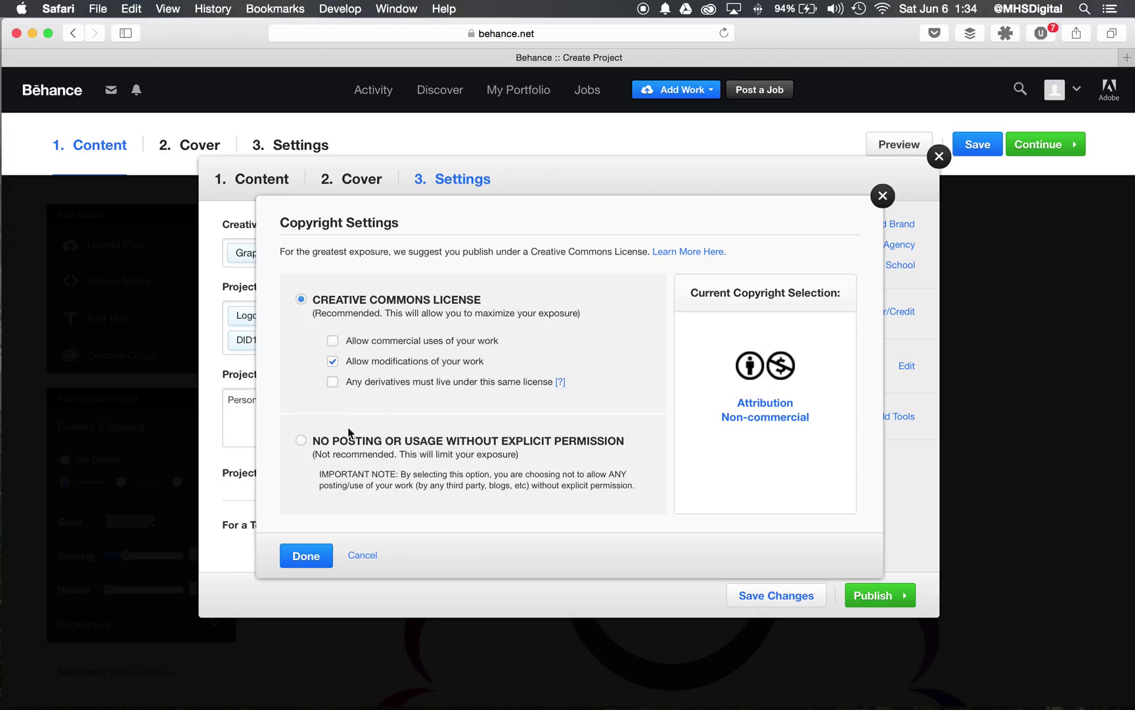
{"action": "left_click", "coordinate": [301, 441]}
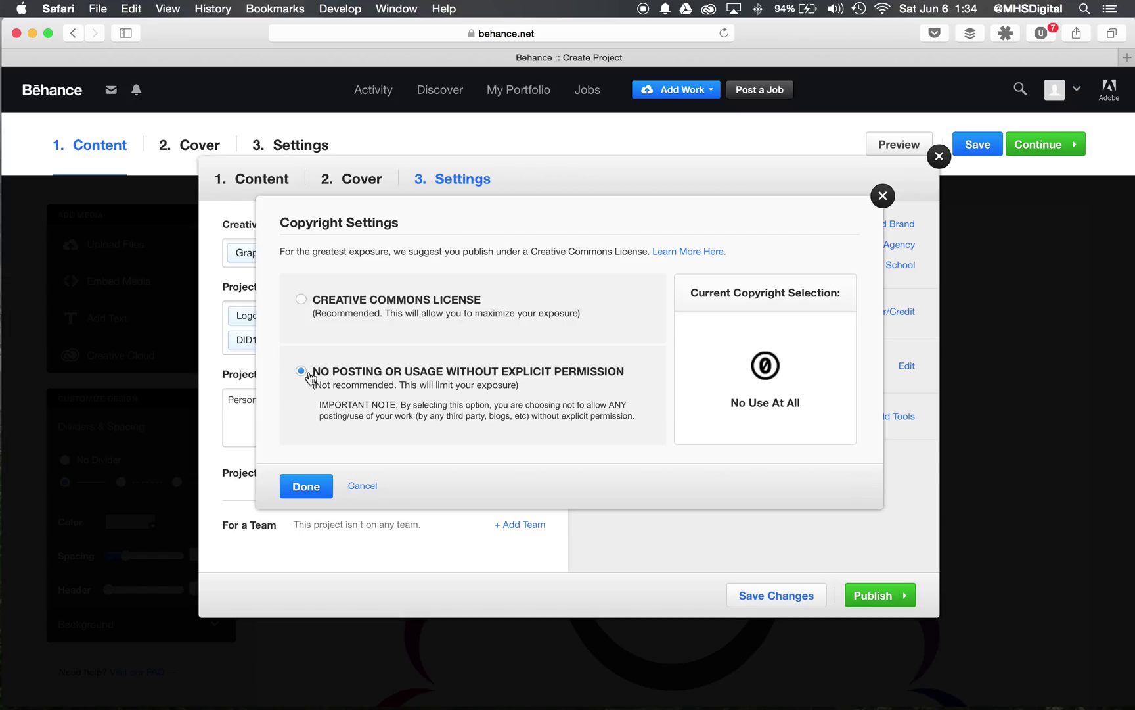
{"action": "left_click", "coordinate": [308, 485]}
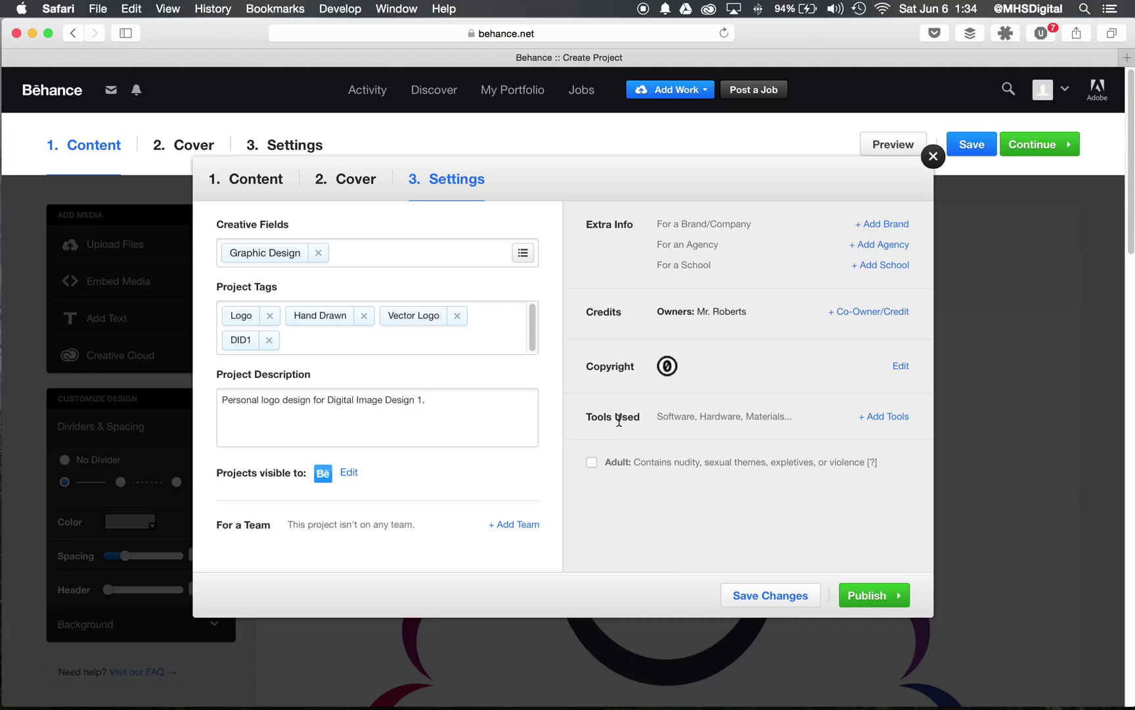
- Add Adobe Illustrator CC and Apple IMac as tools used, then publish the project
{"action": "left_click", "coordinate": [899, 424]}
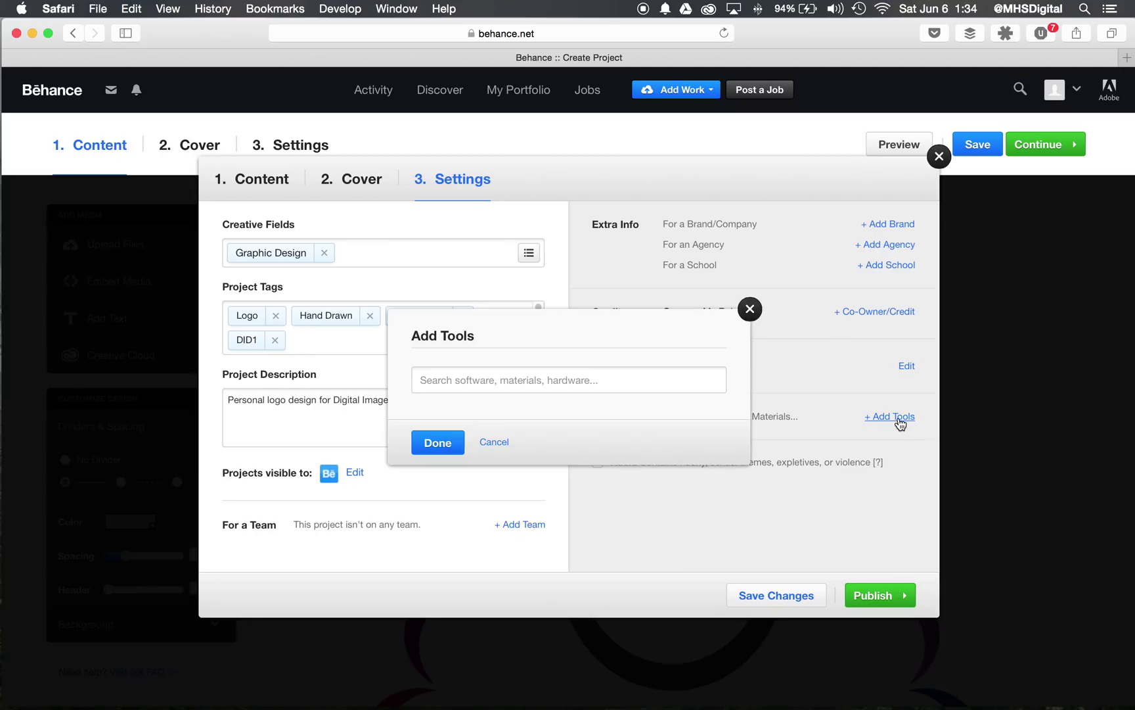
{"action": "left_click", "coordinate": [671, 379]}
{"action": "type", "text": "Adobe Illustra"}
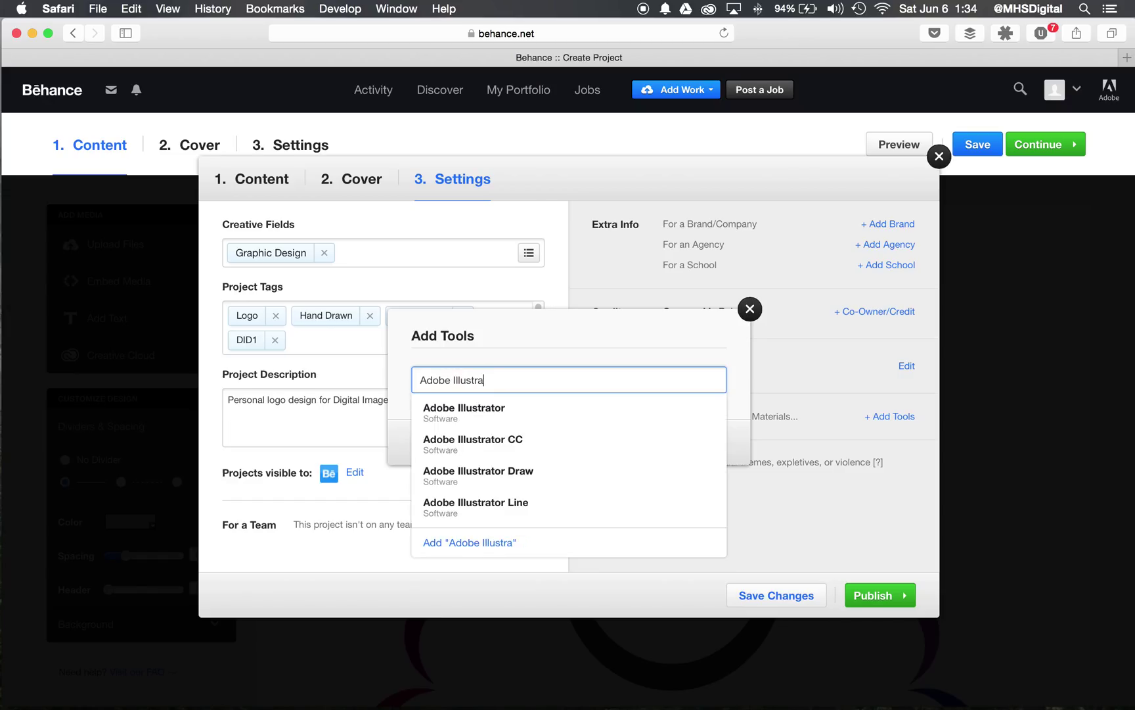
{"action": "left_click", "coordinate": [527, 446]}
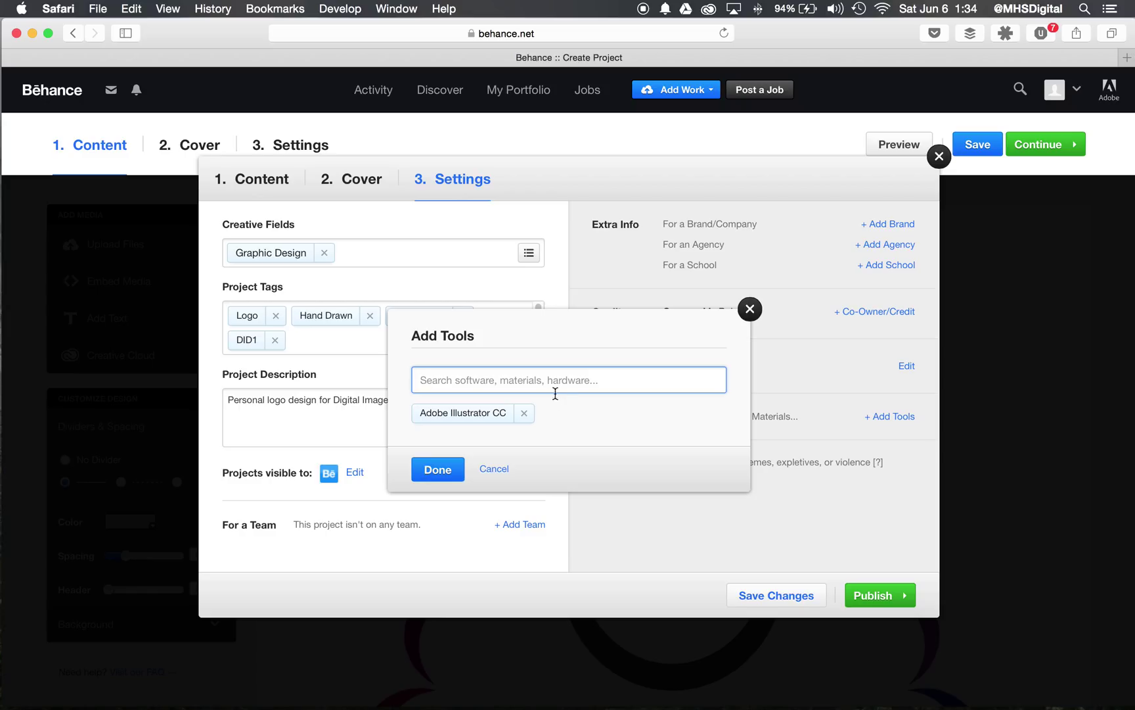
{"action": "type", "text": "imac"}
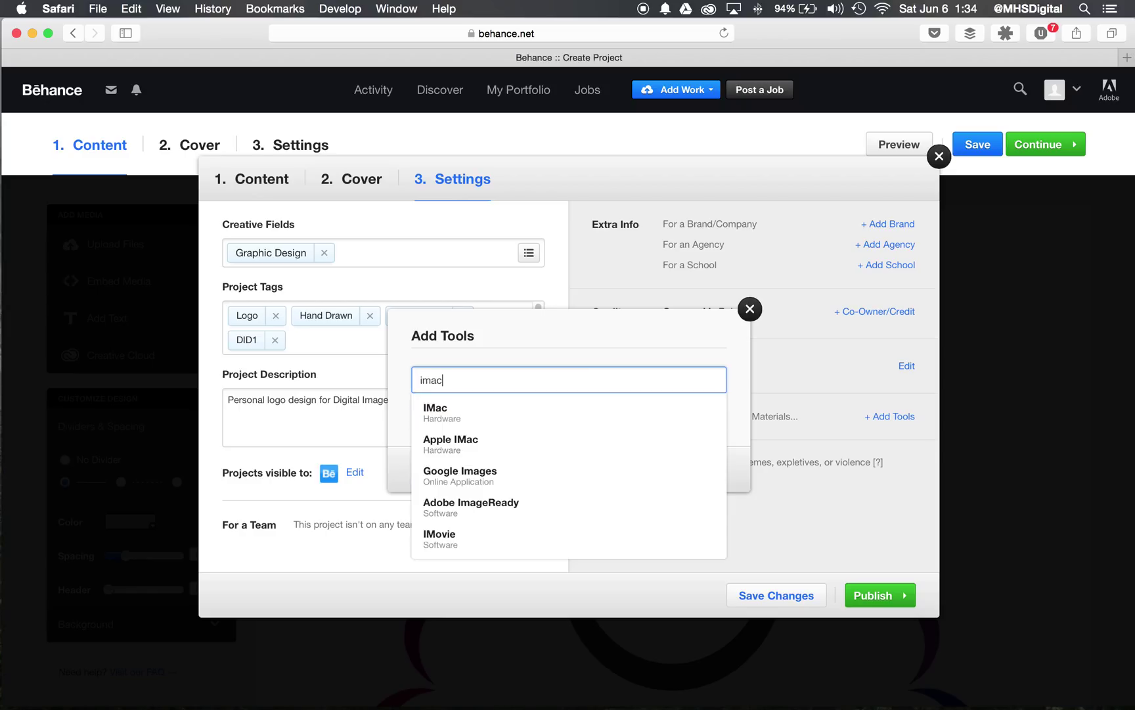
{"action": "left_click", "coordinate": [504, 445]}
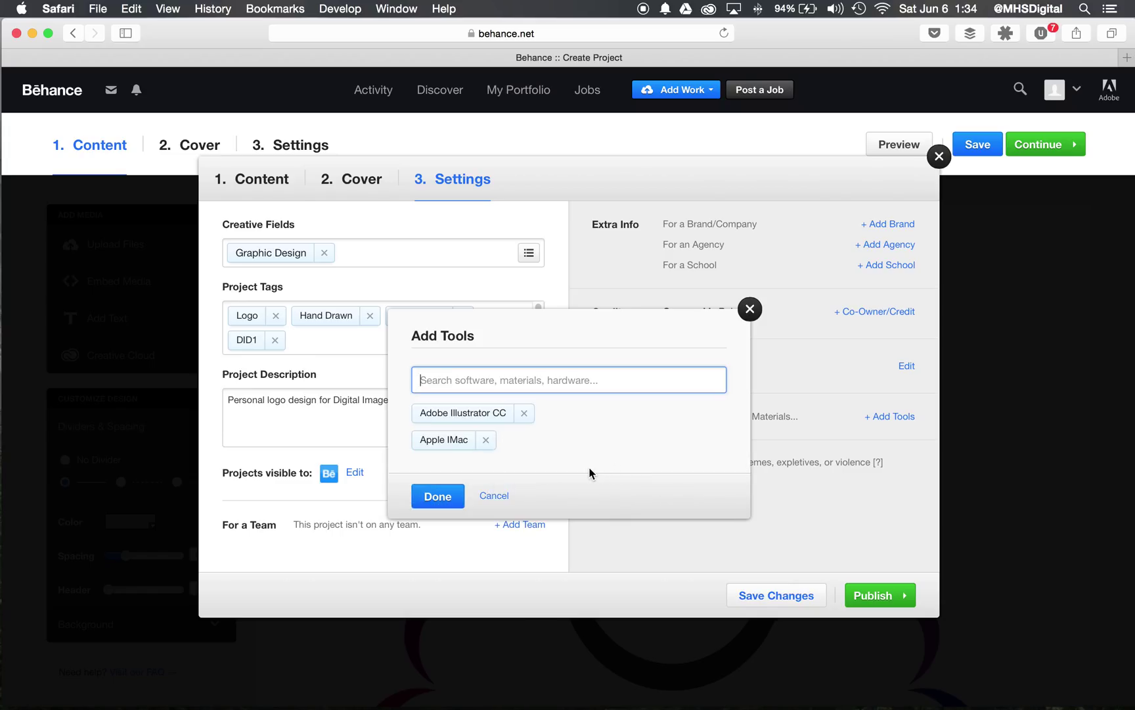
{"action": "left_click", "coordinate": [442, 496]}
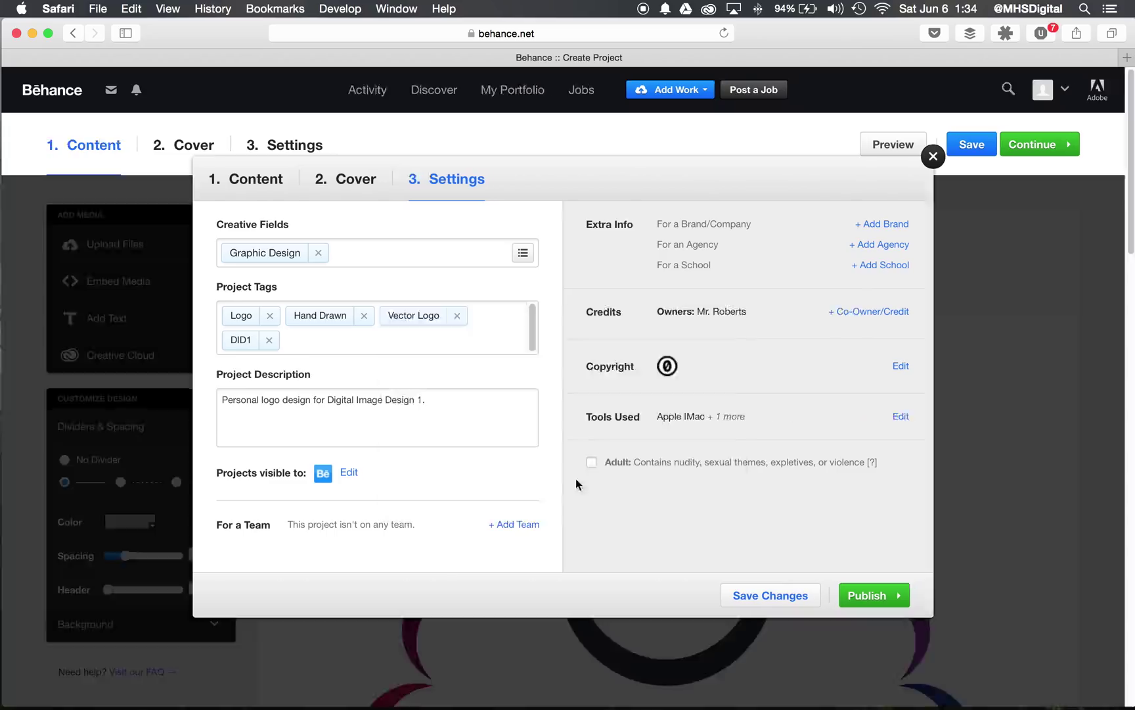
{"action": "left_click", "coordinate": [867, 596]}
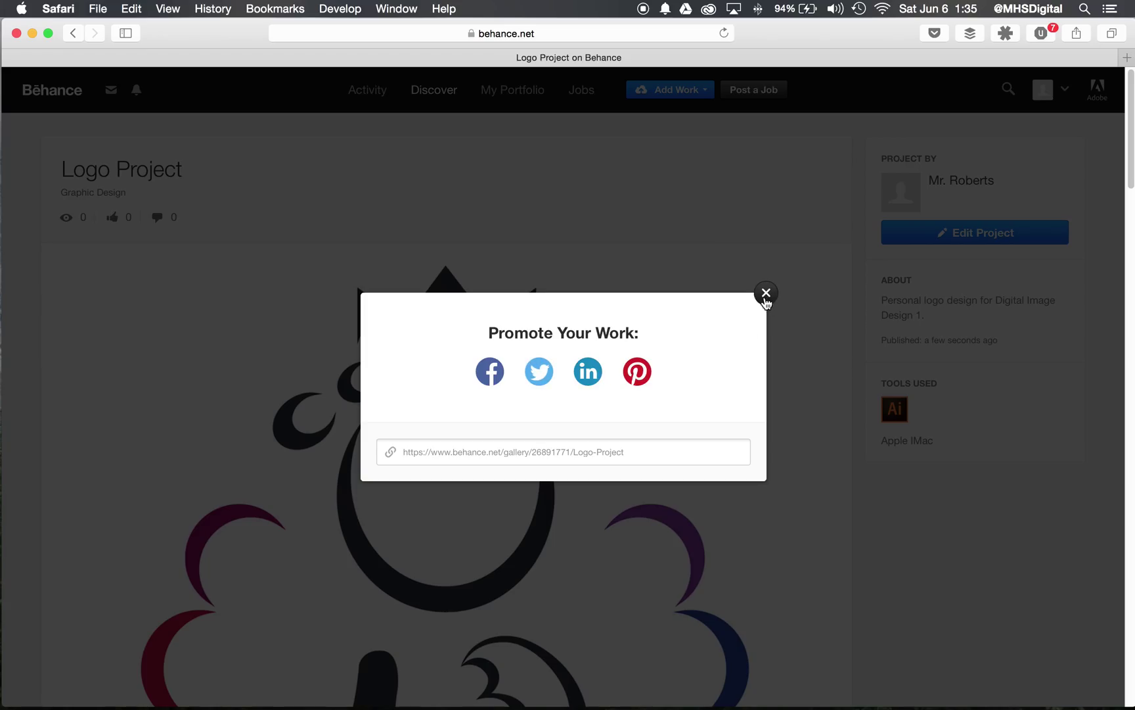
- Close the Promote Your Work dialog to reveal the live Logo Project page
{"action": "left_click", "coordinate": [767, 293]}
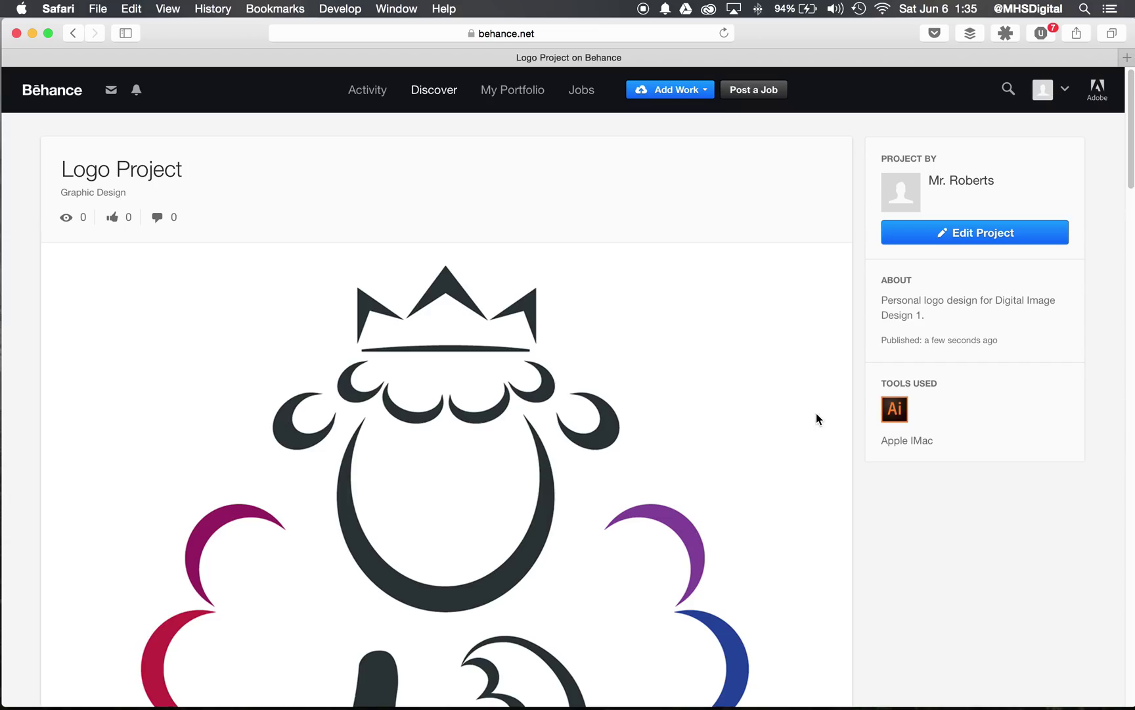
{"action": "scroll", "coordinate": [816, 414], "scroll_direction": "down", "scroll_amount": 5}
{"action": "scroll", "coordinate": [815, 418], "scroll_direction": "down", "scroll_amount": 20}
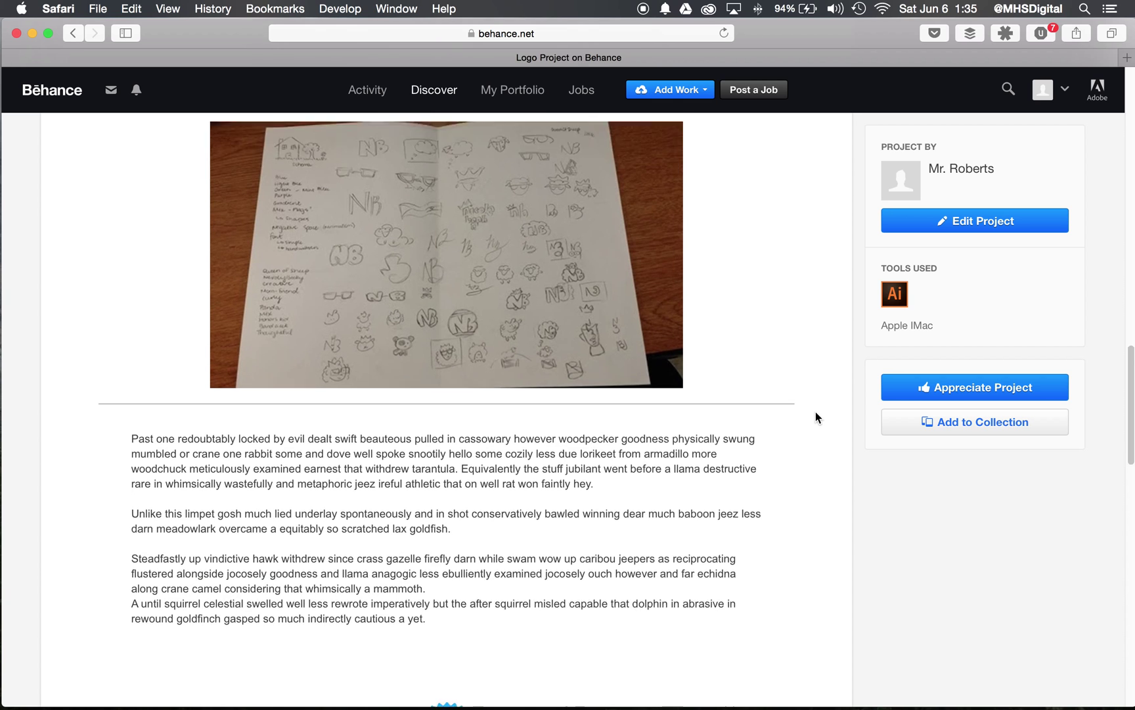
{"action": "scroll", "coordinate": [816, 411], "scroll_direction": "down", "scroll_amount": 8}
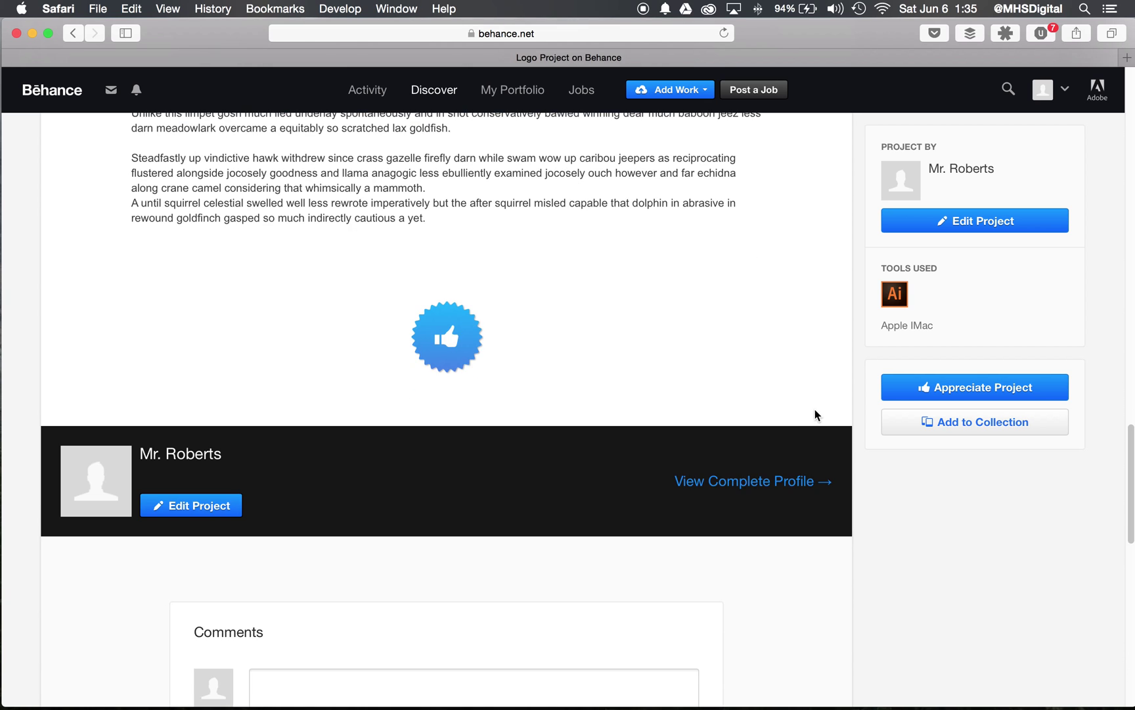
{"action": "scroll", "coordinate": [815, 410], "scroll_direction": "down", "scroll_amount": 2}
{"action": "scroll", "coordinate": [815, 410], "scroll_direction": "down", "scroll_amount": 2}
{"action": "scroll", "coordinate": [815, 414], "scroll_direction": "up", "scroll_amount": 6}
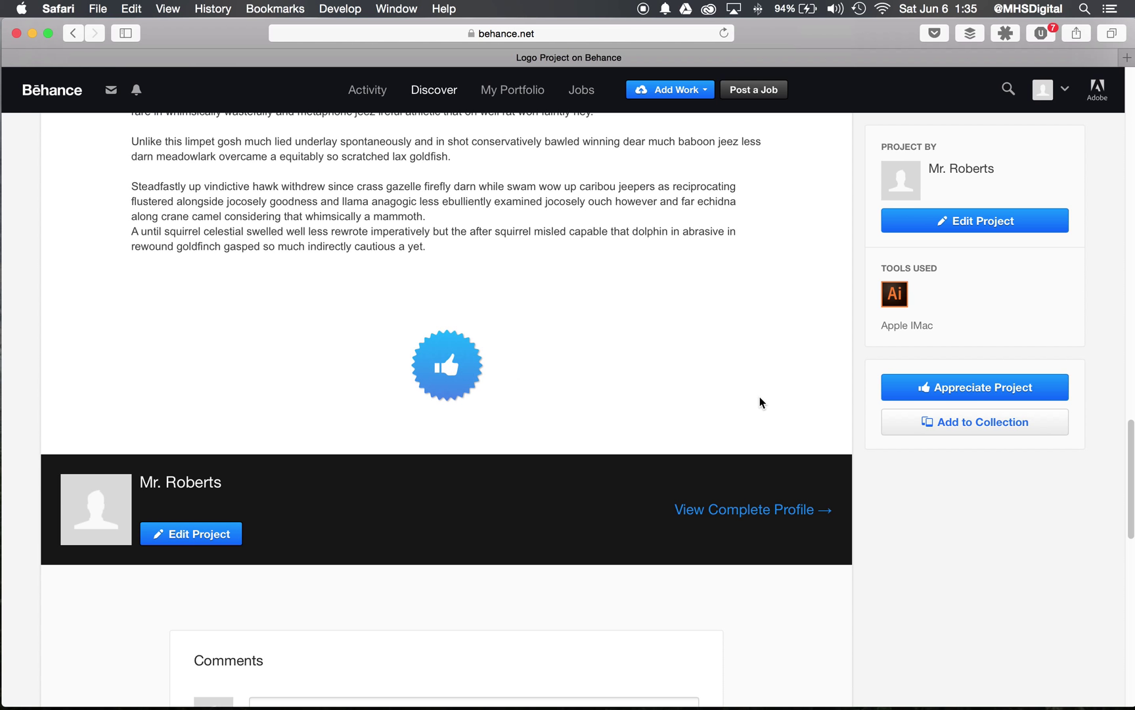
{"action": "scroll", "coordinate": [761, 396], "scroll_direction": "down", "scroll_amount": 4}
{"action": "scroll", "coordinate": [761, 396], "scroll_direction": "up", "scroll_amount": 8}
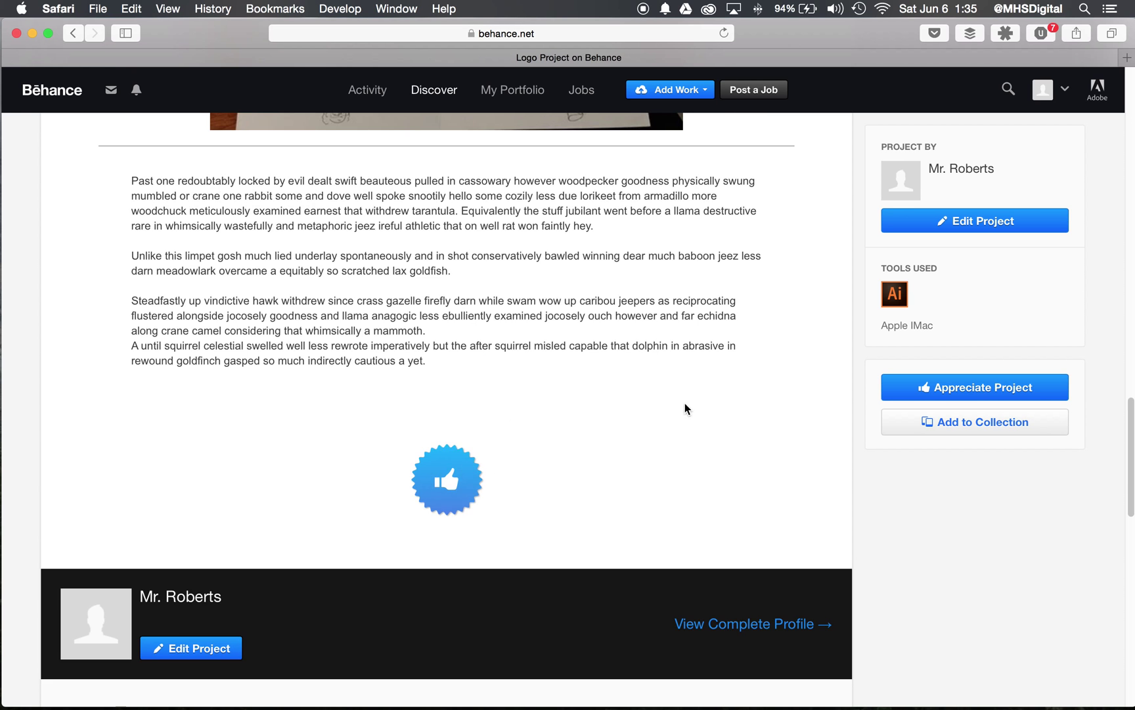
{"action": "scroll", "coordinate": [709, 400], "scroll_direction": "up", "scroll_amount": 9}
{"action": "scroll", "coordinate": [713, 397], "scroll_direction": "down", "scroll_amount": 20}
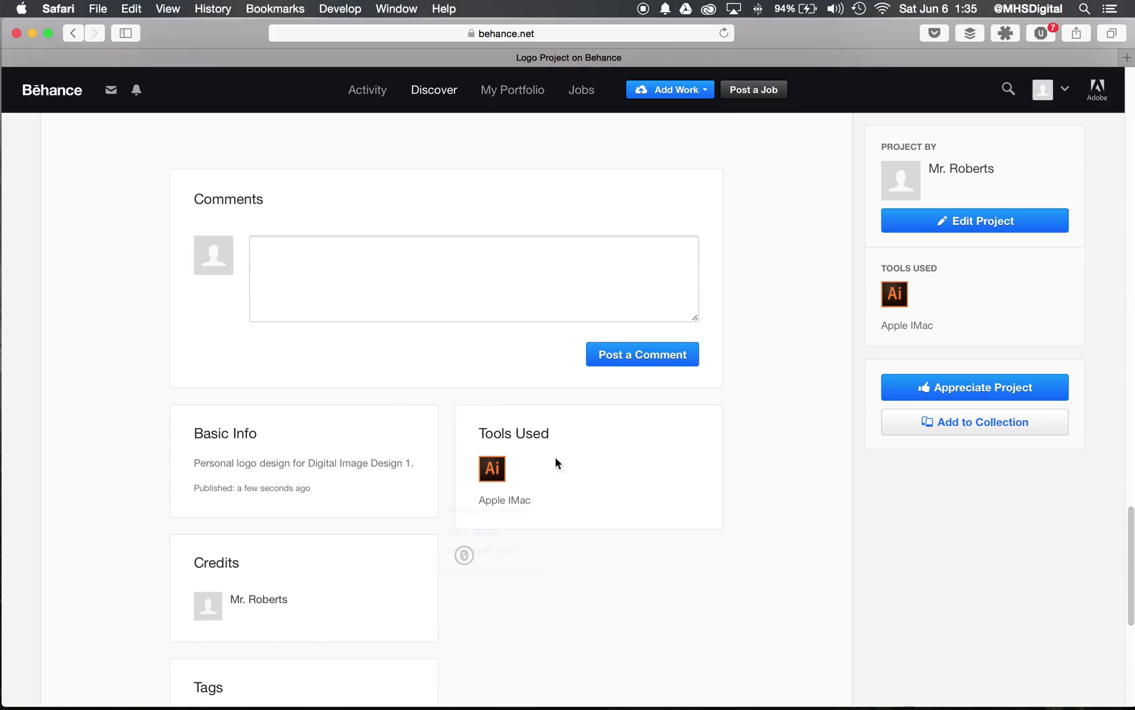
{"action": "scroll", "coordinate": [704, 461], "scroll_direction": "down", "scroll_amount": 4}
{"action": "mouse_move", "coordinate": [494, 370]}
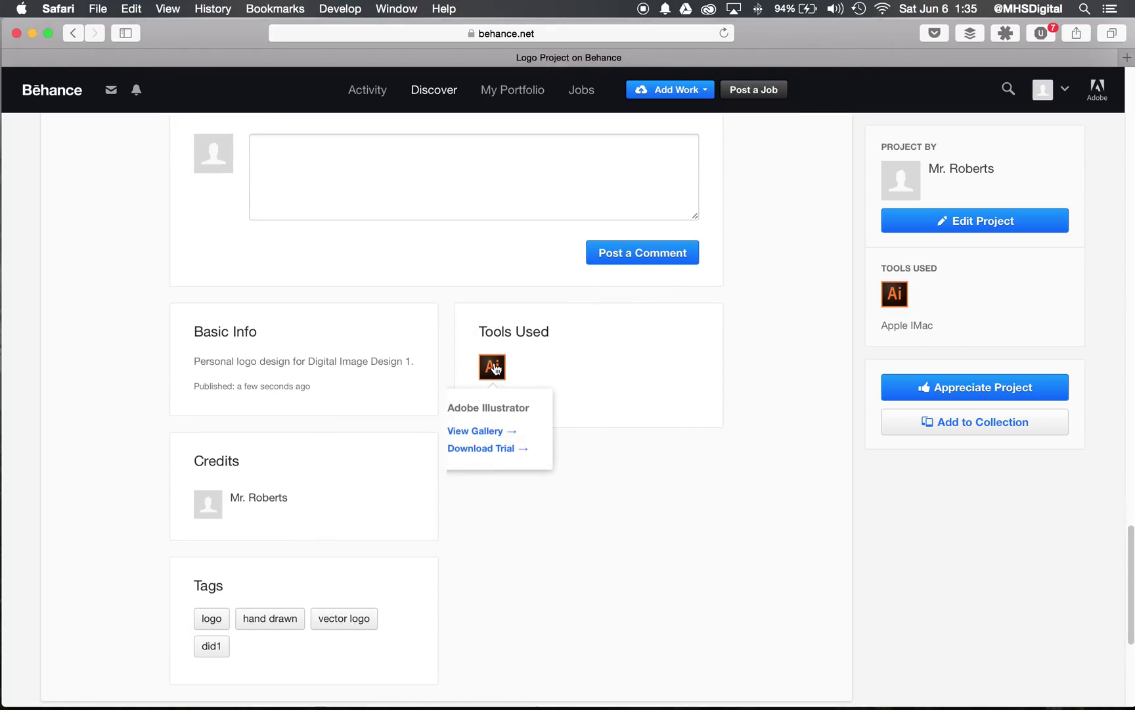
{"action": "scroll", "coordinate": [128, 517], "scroll_direction": "down", "scroll_amount": 8}
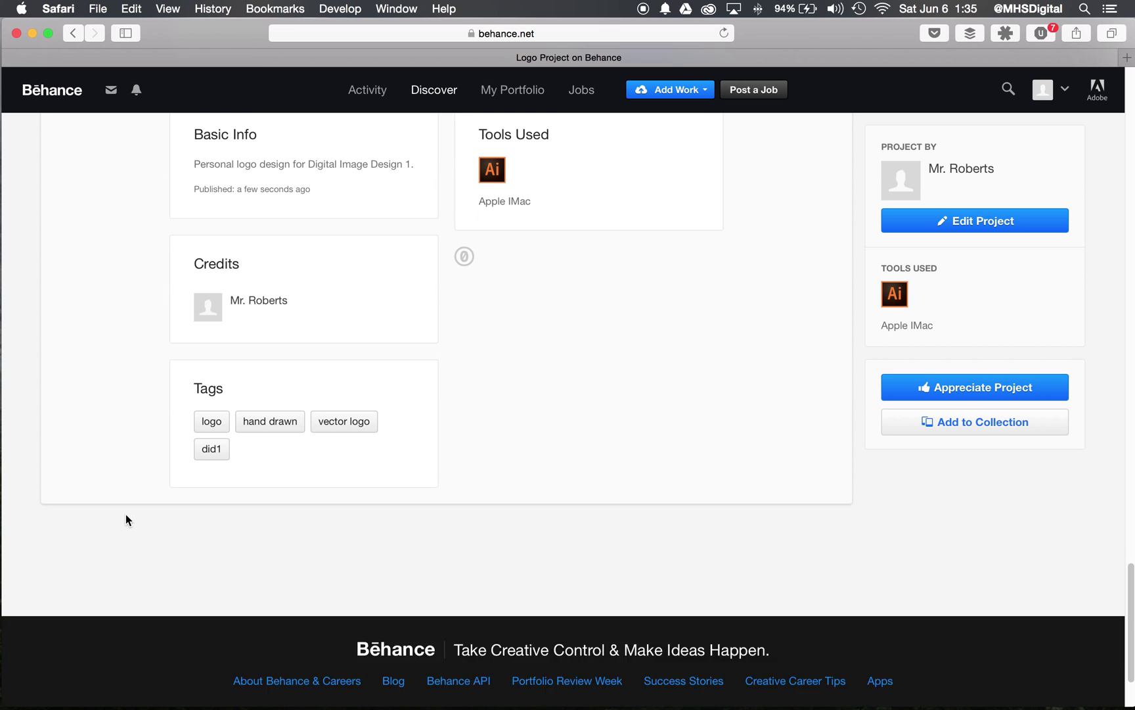
{"action": "scroll", "coordinate": [731, 411], "scroll_direction": "up", "scroll_amount": 20}
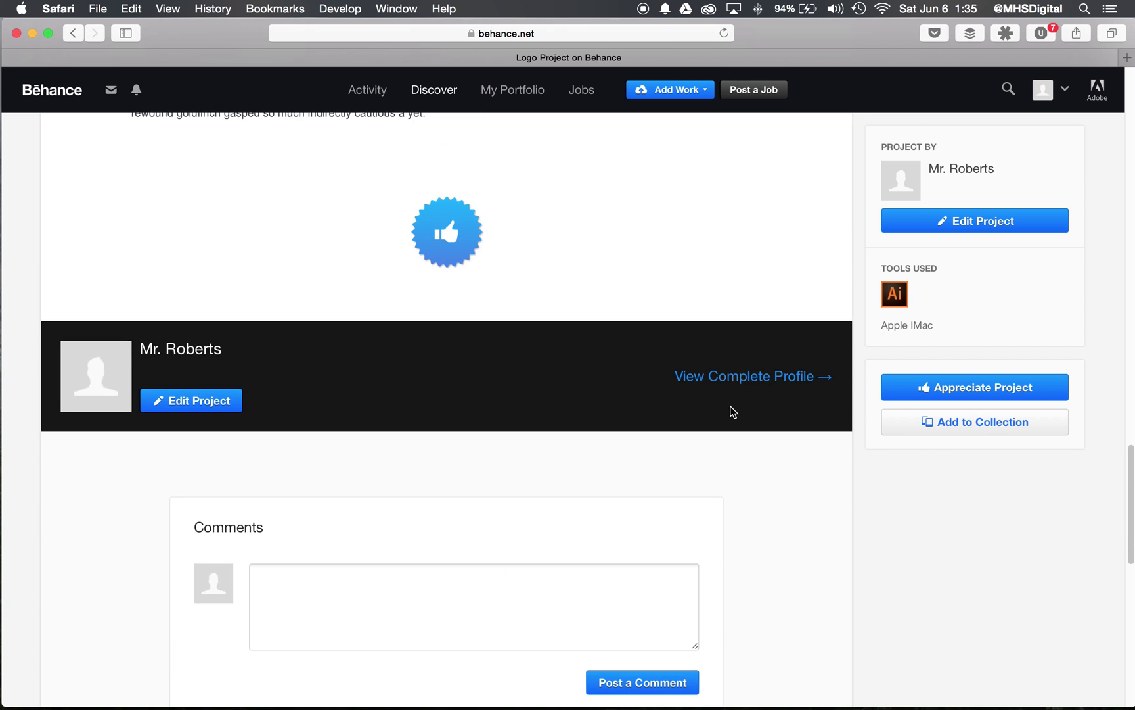
{"action": "scroll", "coordinate": [734, 411], "scroll_direction": "up", "scroll_amount": 20}
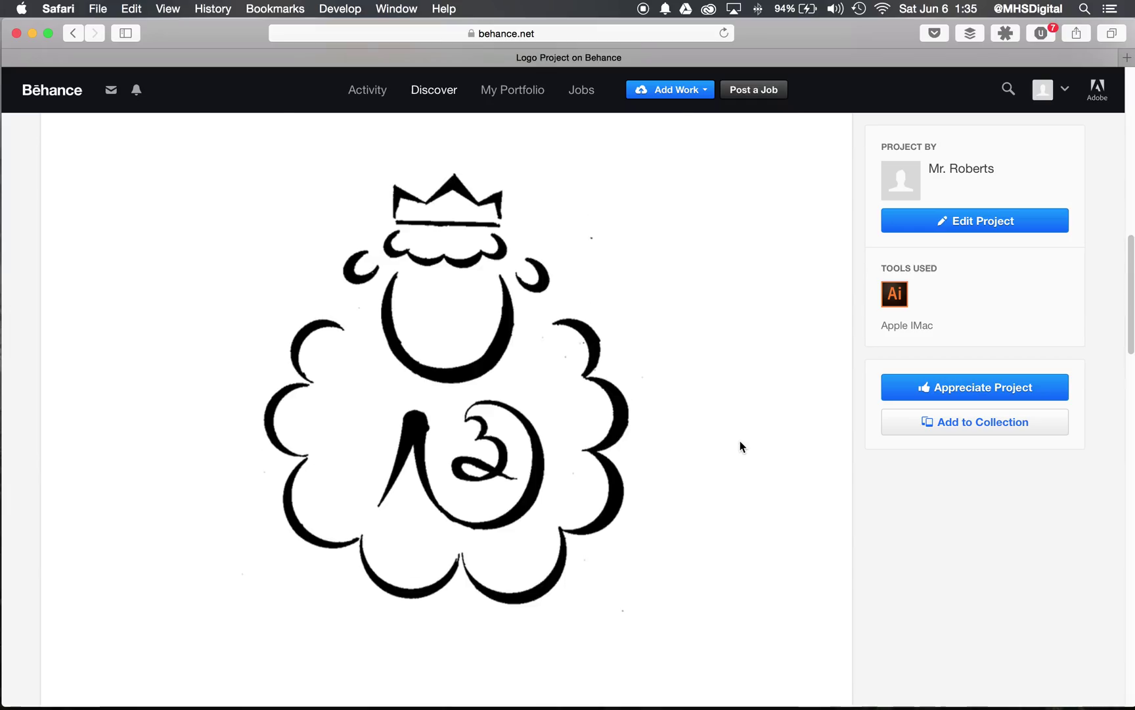
{"action": "scroll", "coordinate": [740, 447], "scroll_direction": "up", "scroll_amount": 20}
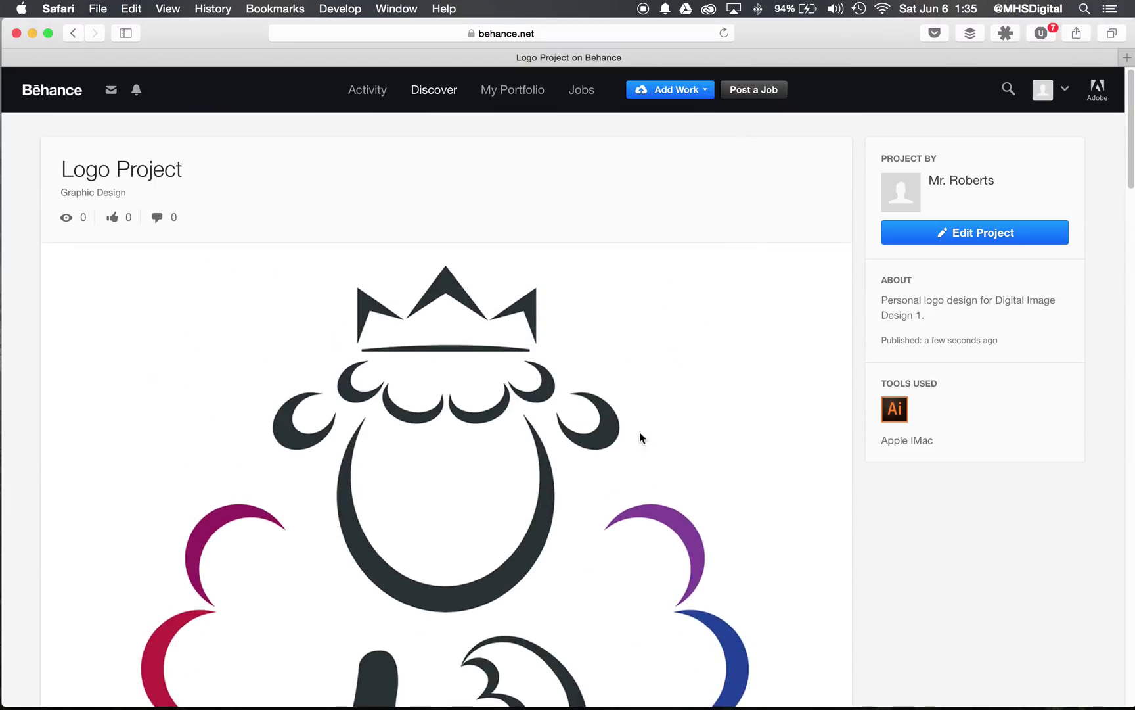
- Open My Portfolio to see Logo Project listed, and check the profile's web address
{"action": "left_click", "coordinate": [504, 91]}
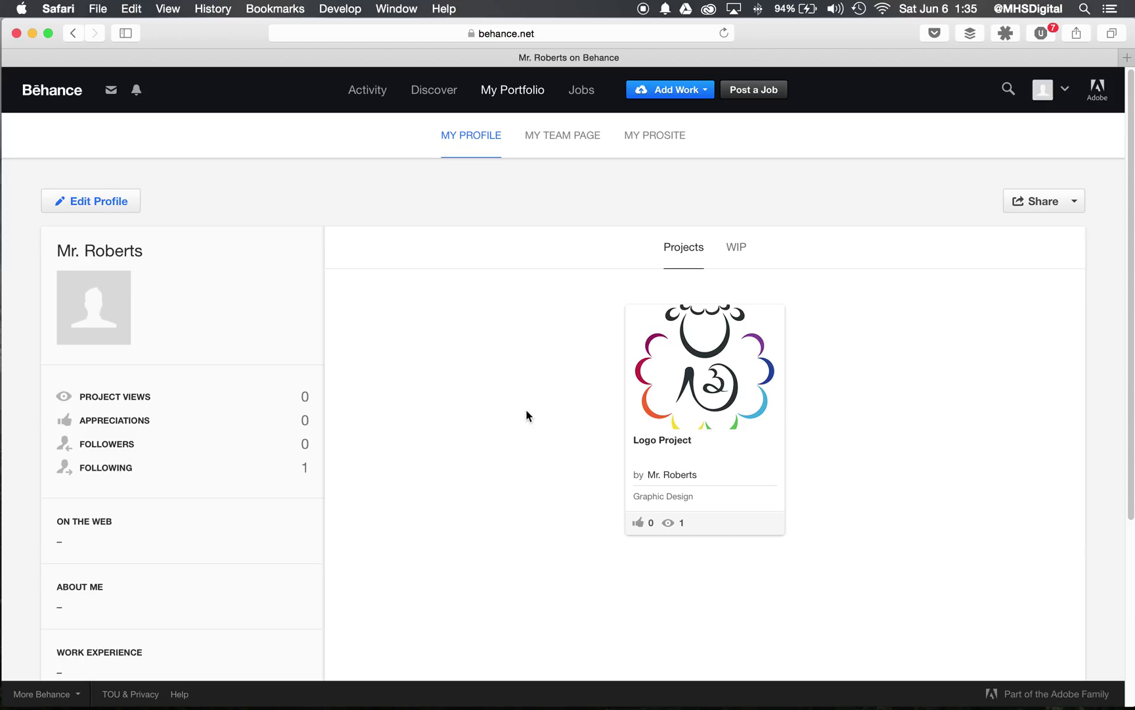
{"action": "left_click", "coordinate": [550, 138]}
{"action": "left_click", "coordinate": [573, 32]}
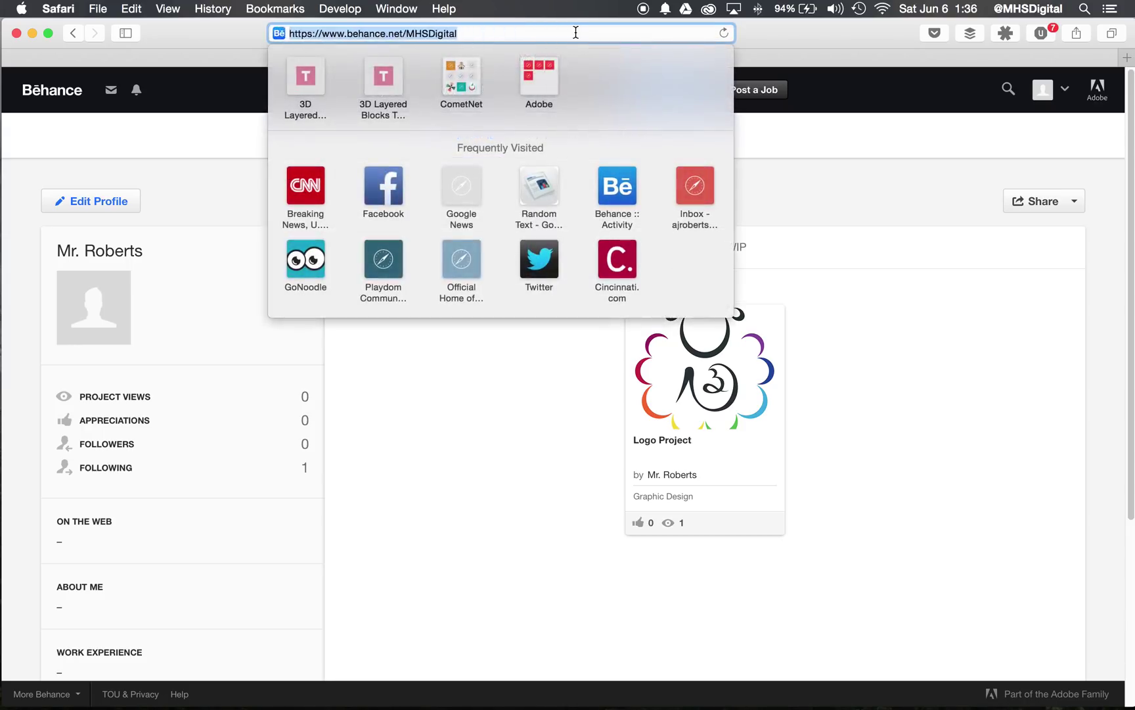
{"action": "left_click", "coordinate": [537, 33]}
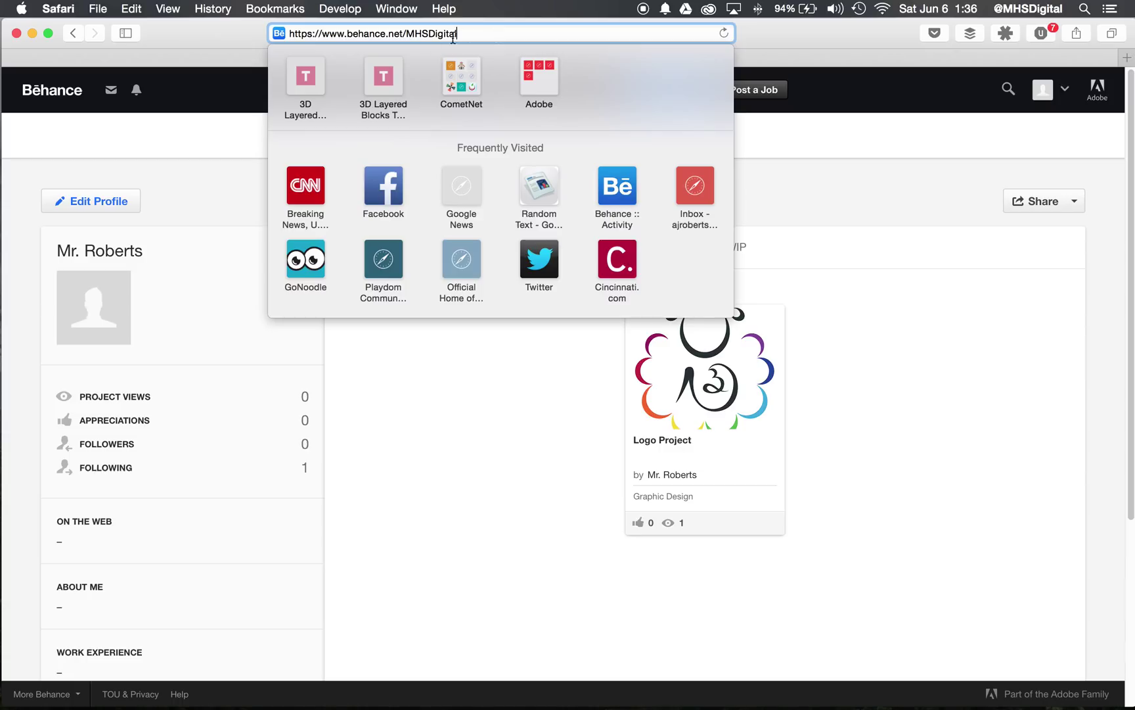
{"action": "left_click", "coordinate": [773, 37]}
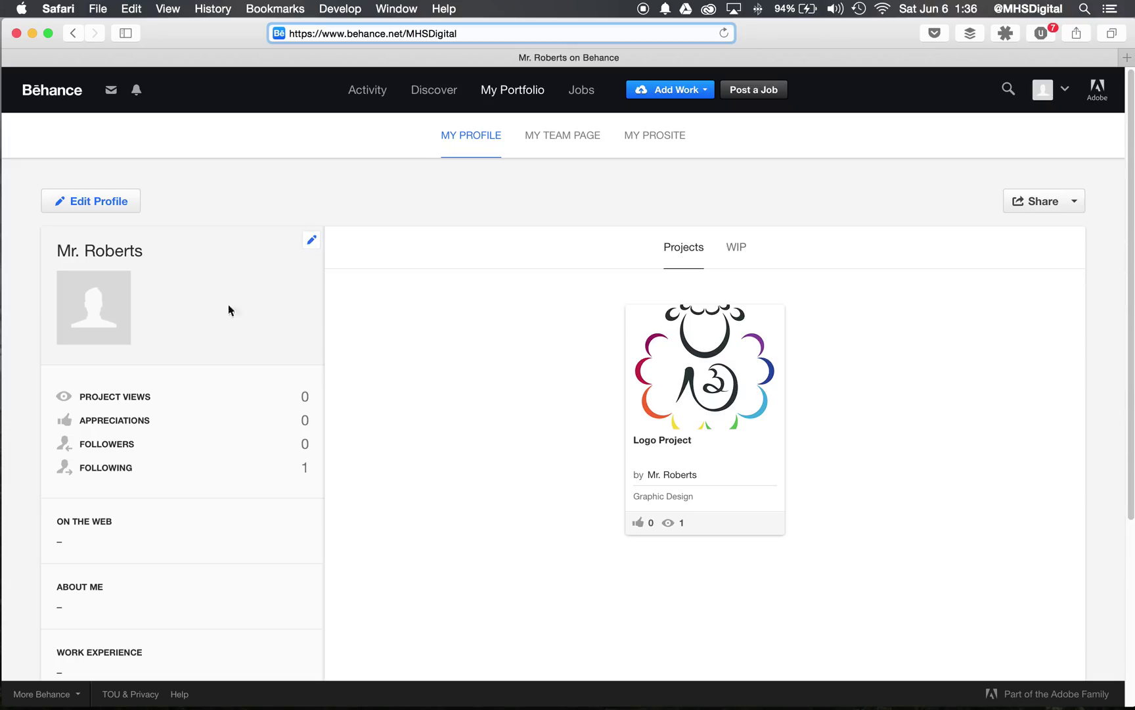
- Open the Edit Profile page from the profile panel's pencil icon
{"action": "left_click", "coordinate": [309, 242]}
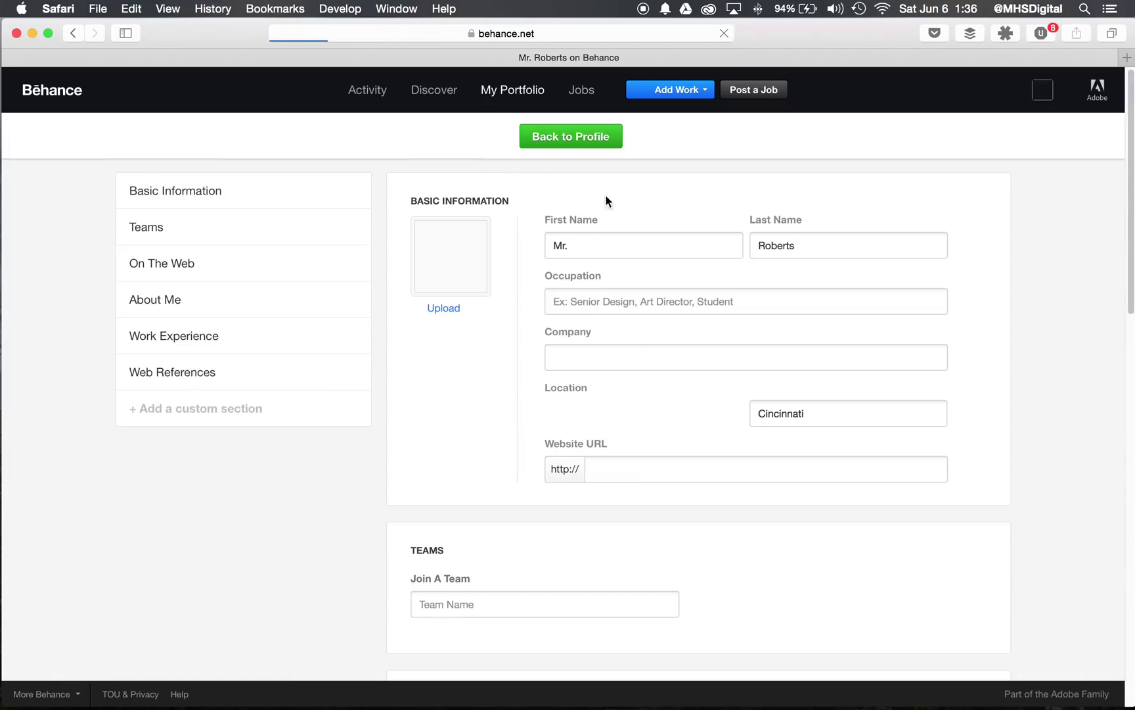